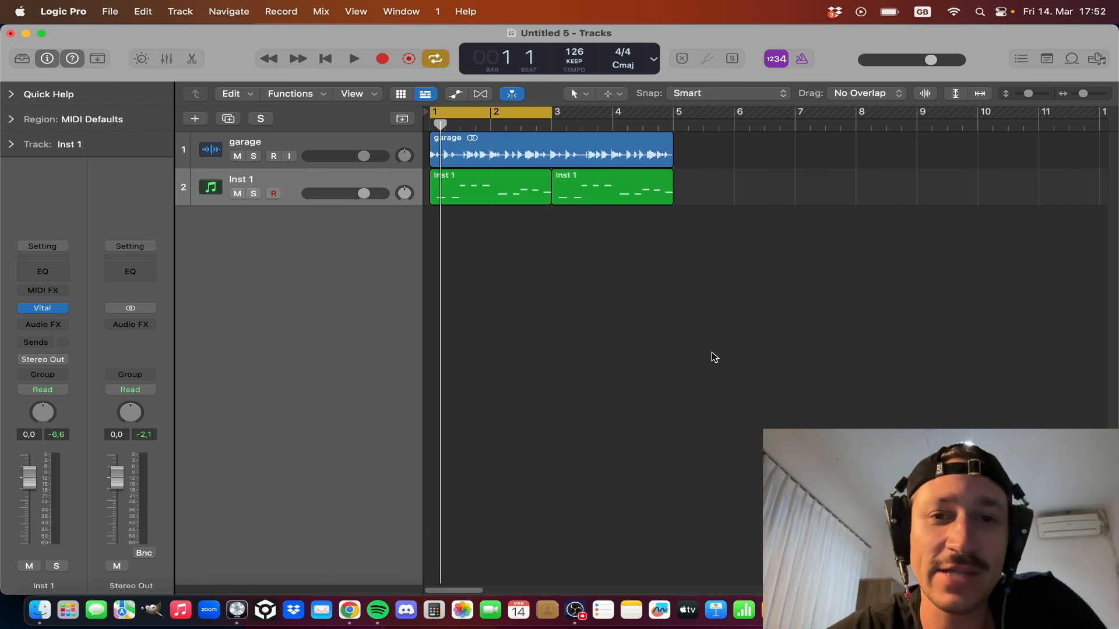
- Extend the cycle range to end at bar 5 and play the loop with both tracks
drag(551, 122, 672, 125)
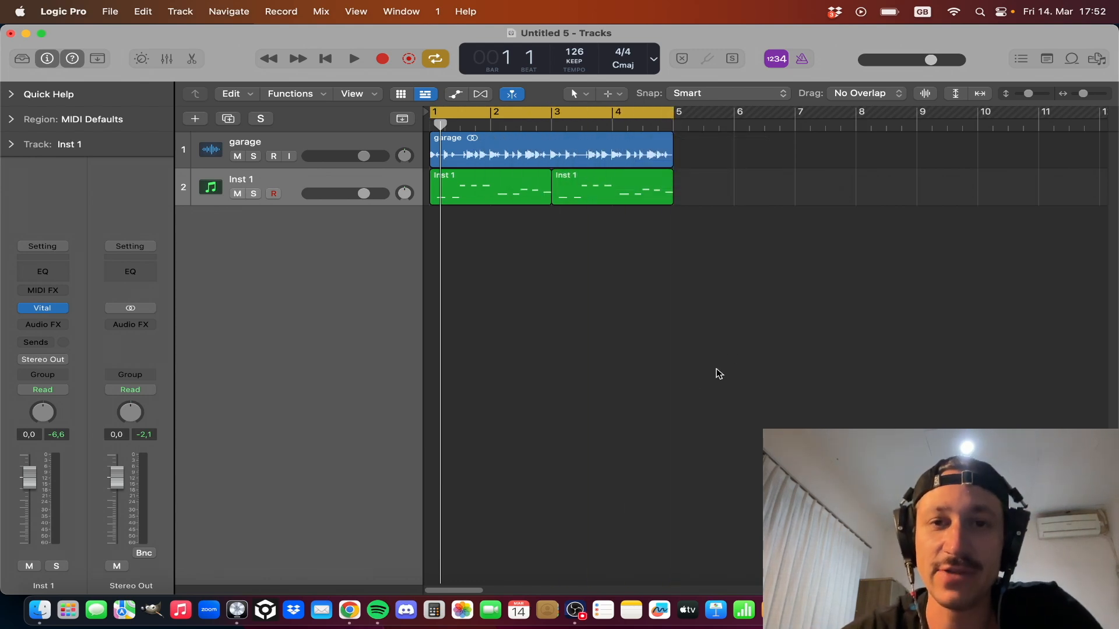
key(space)
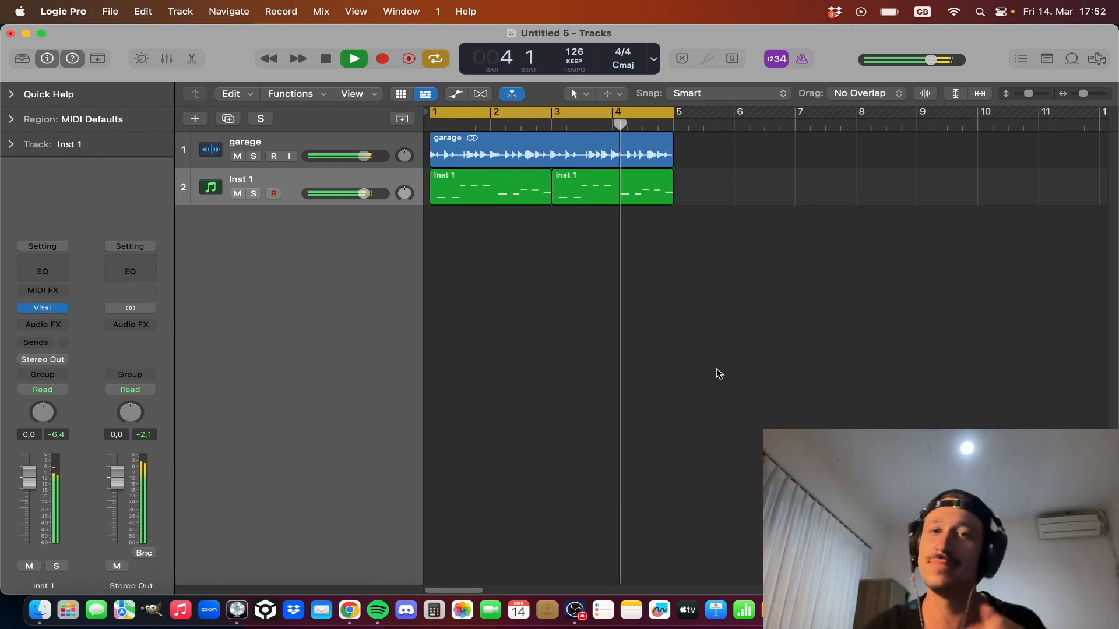
key(space)
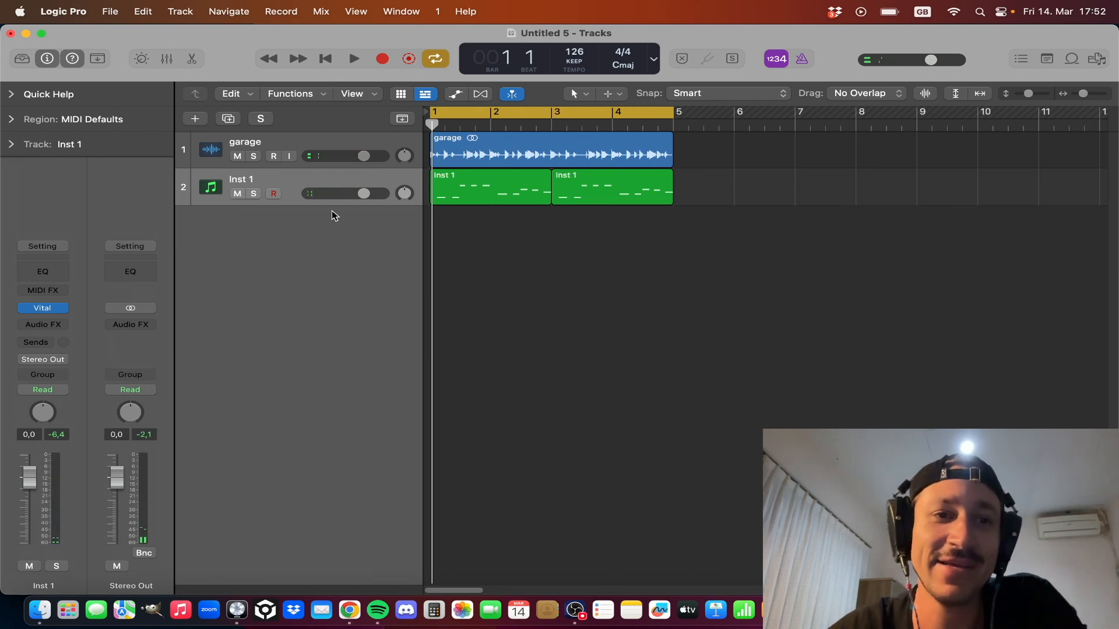
- Solo the Inst 1 track and open its Vital synth, moving the plug-in window fully into view
click(279, 182)
click(254, 194)
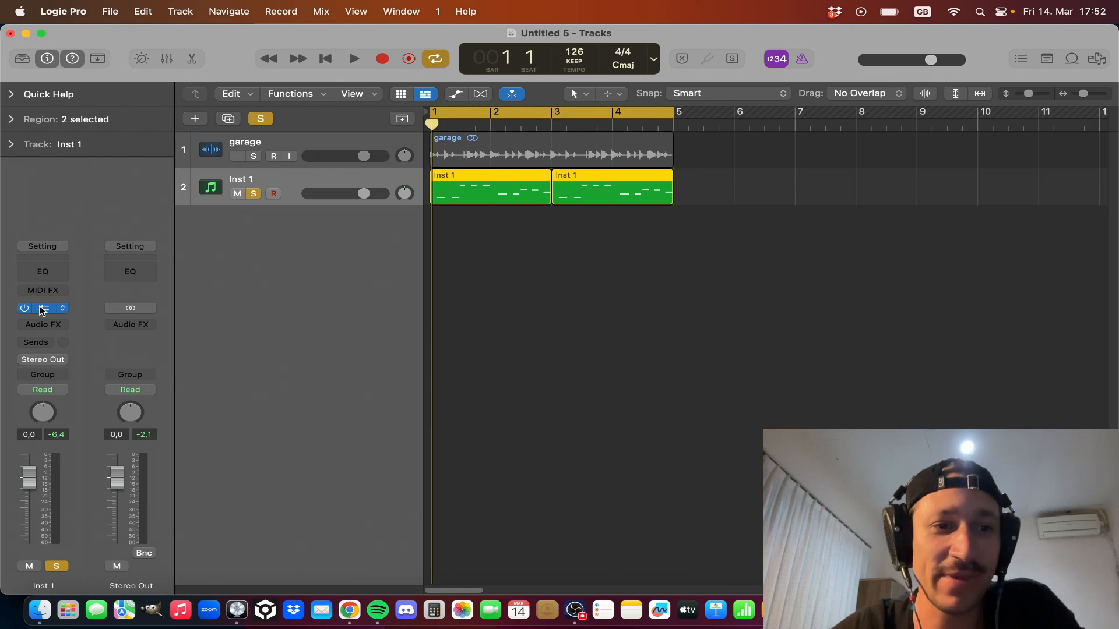
click(42, 307)
drag(439, 148, 263, 40)
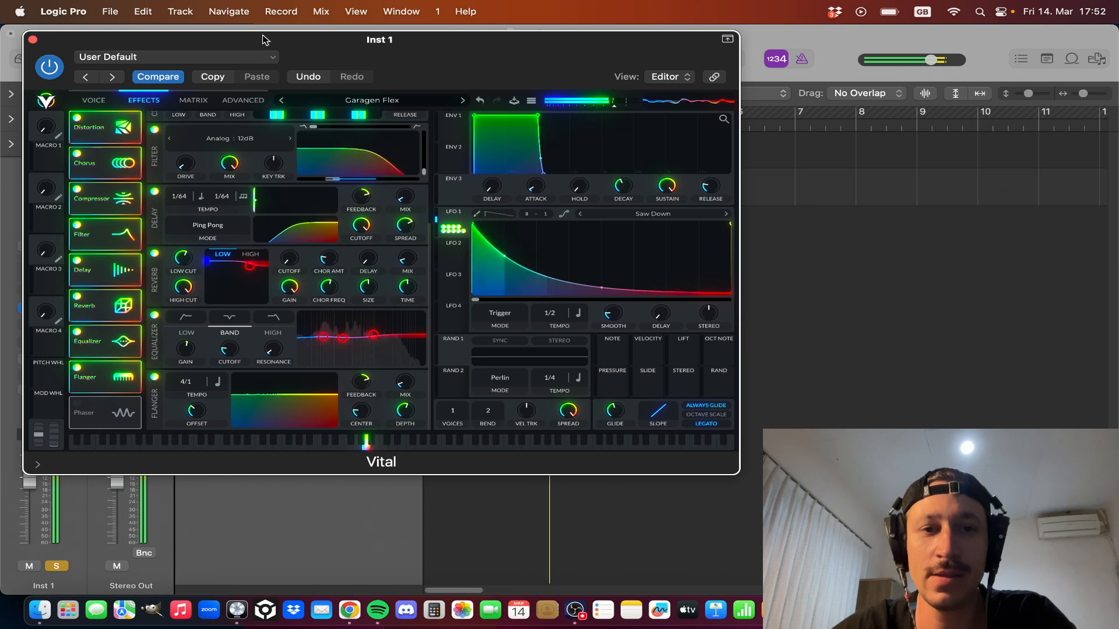
drag(262, 39, 269, 41)
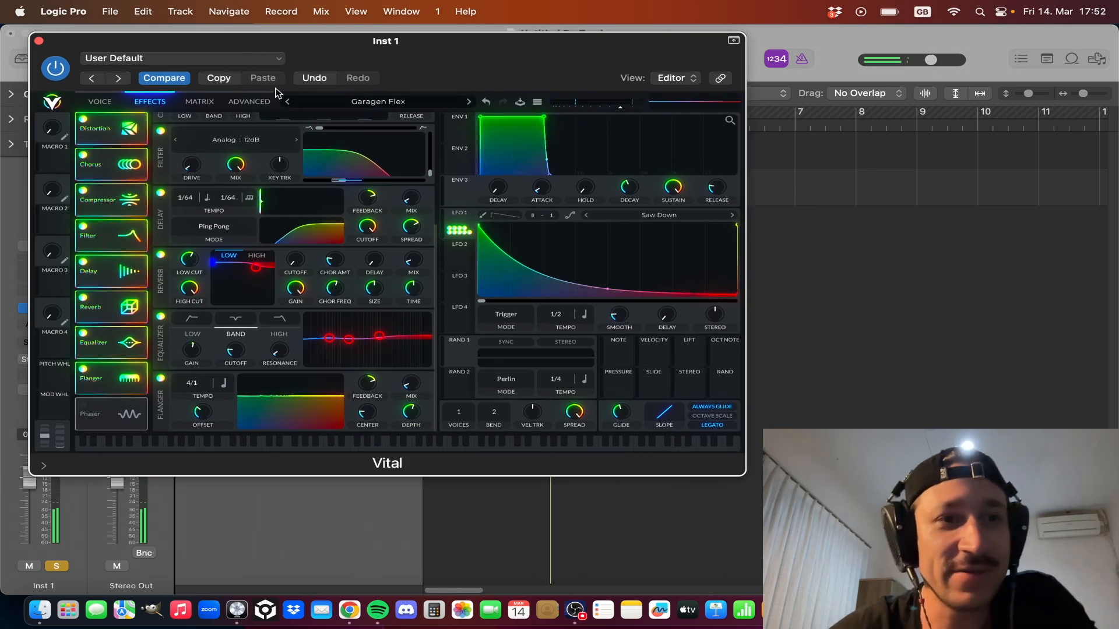
- Switch off all active Vital effects: Flanger, Equalizer, Reverb, Delay, Filter, Compressor, Chorus and Distortion
click(83, 370)
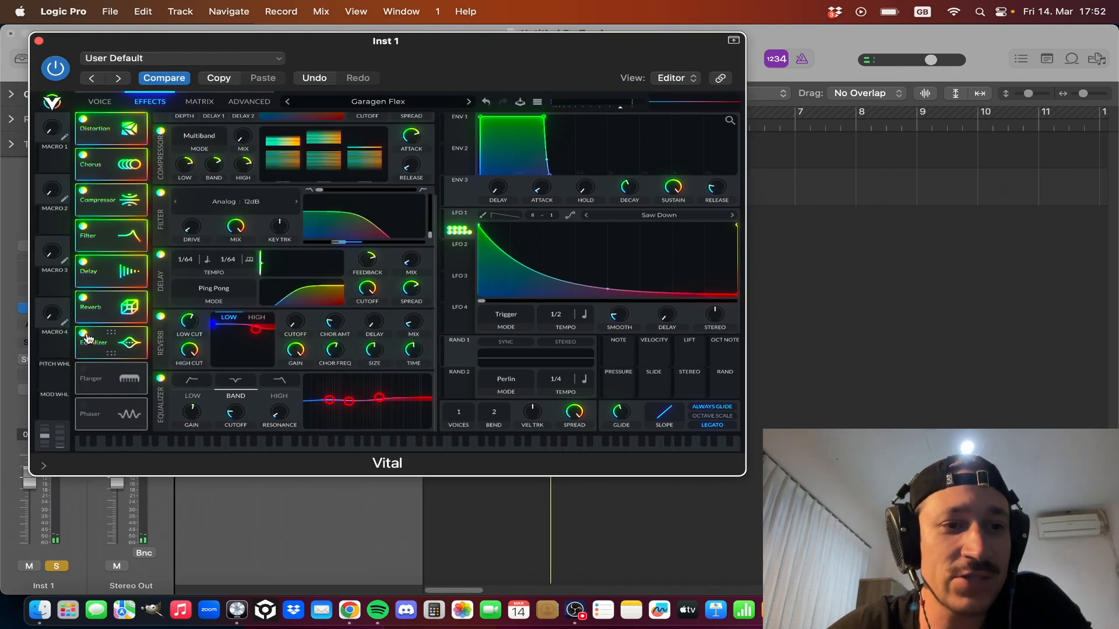
click(84, 333)
click(84, 300)
click(83, 263)
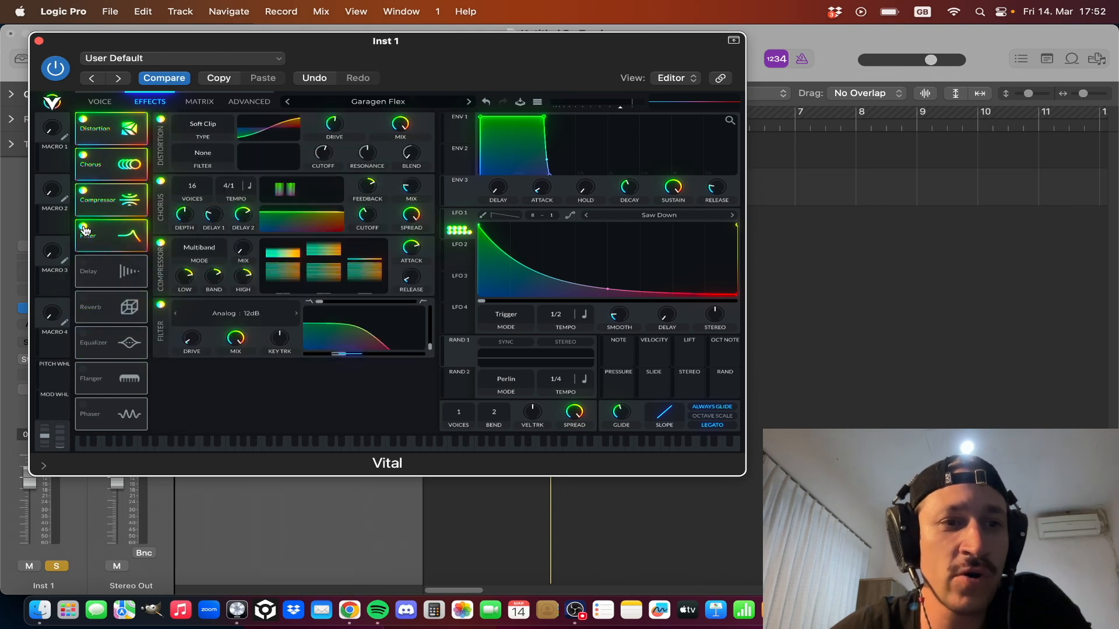
click(83, 228)
click(85, 191)
click(83, 155)
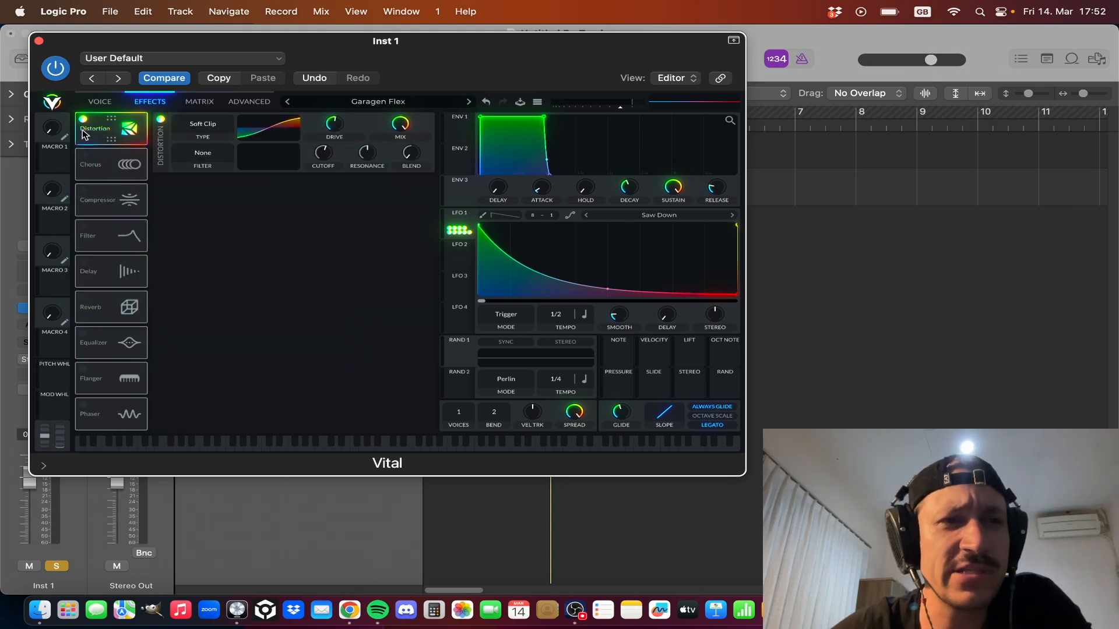
click(83, 118)
- Switch off Filter 2, Filter 1, oscillator 3 and oscillator 2, leaving only oscillator 1 active
click(92, 102)
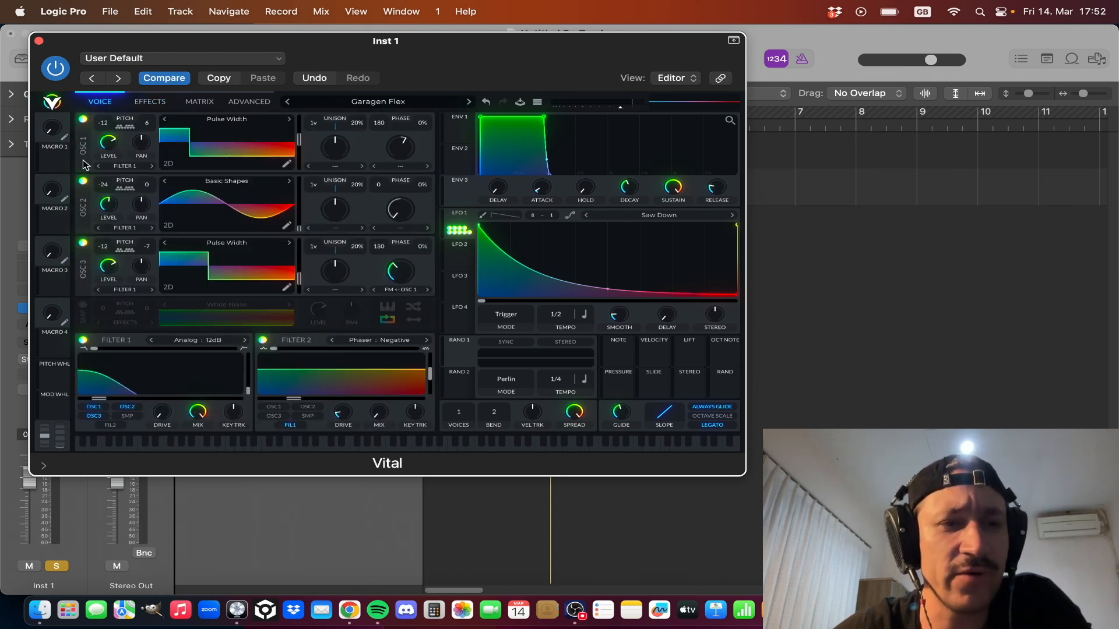
click(263, 341)
click(263, 341)
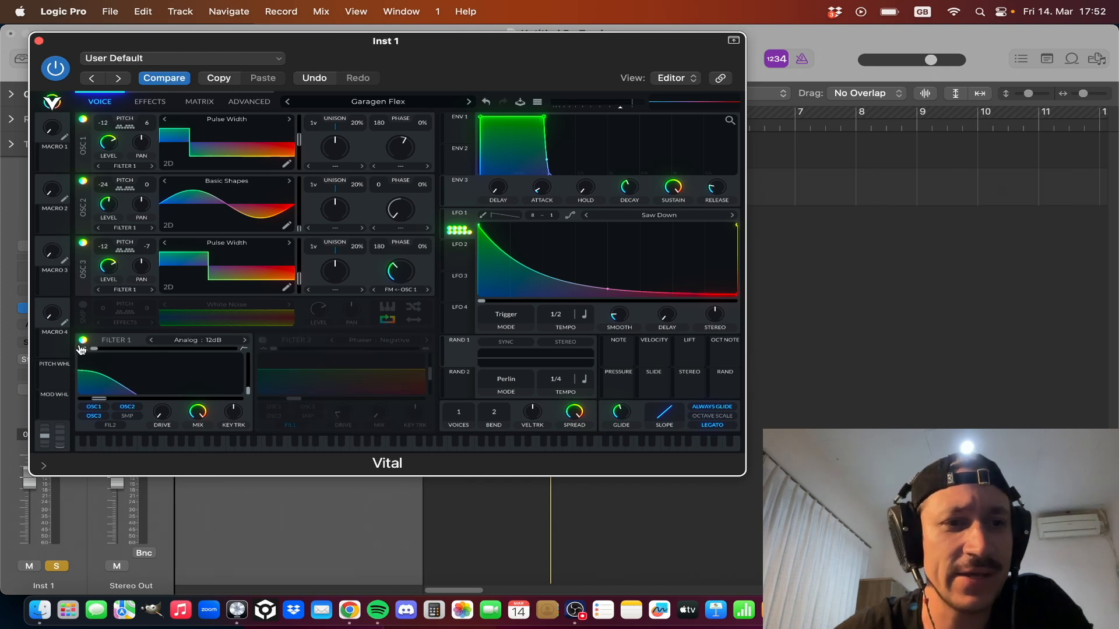
click(83, 340)
click(83, 242)
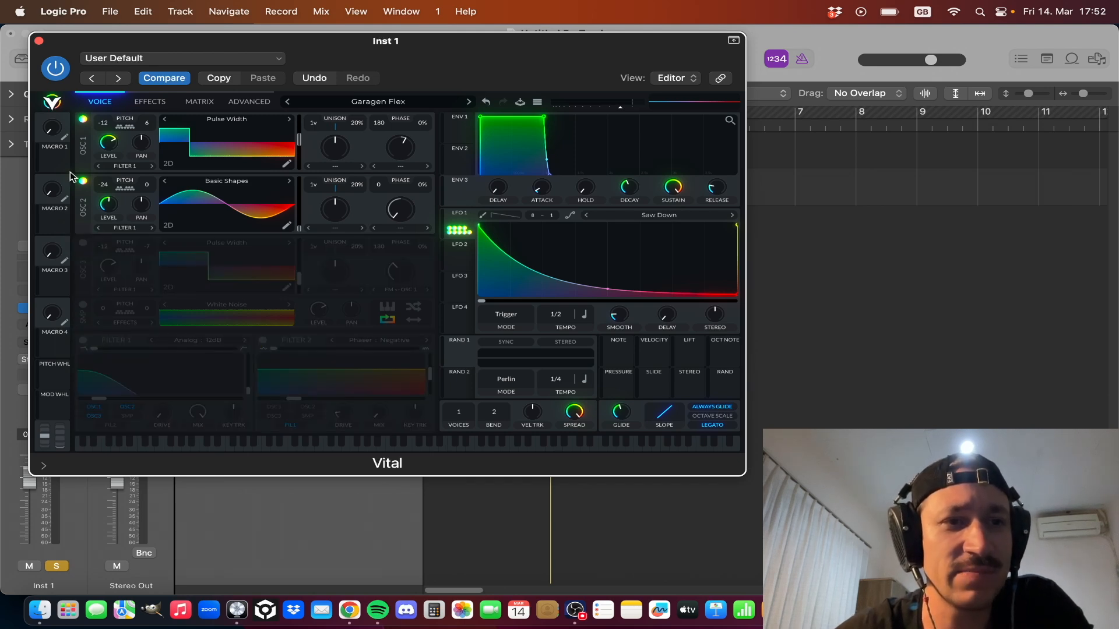
click(82, 181)
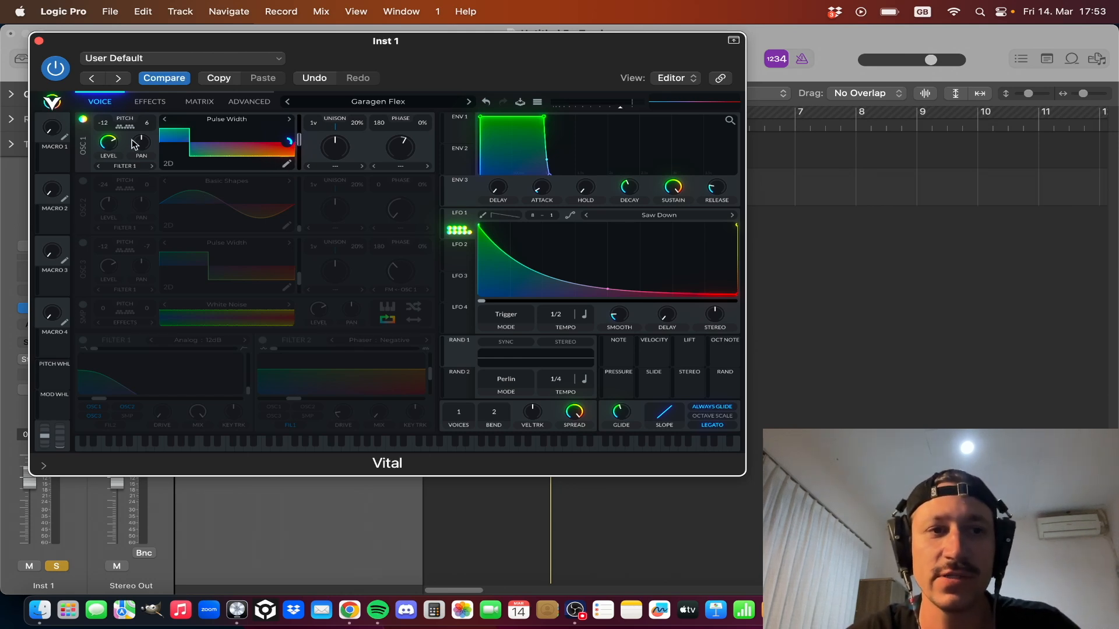
- Play oscillator 1 alone and switch oscillator 3 back on
key(space)
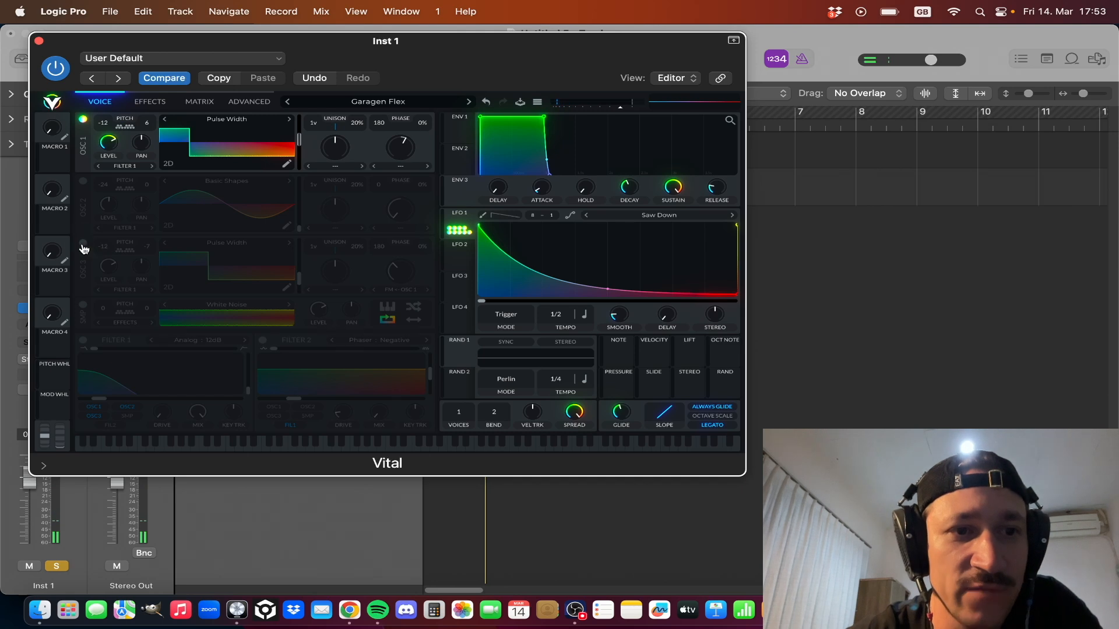
click(83, 243)
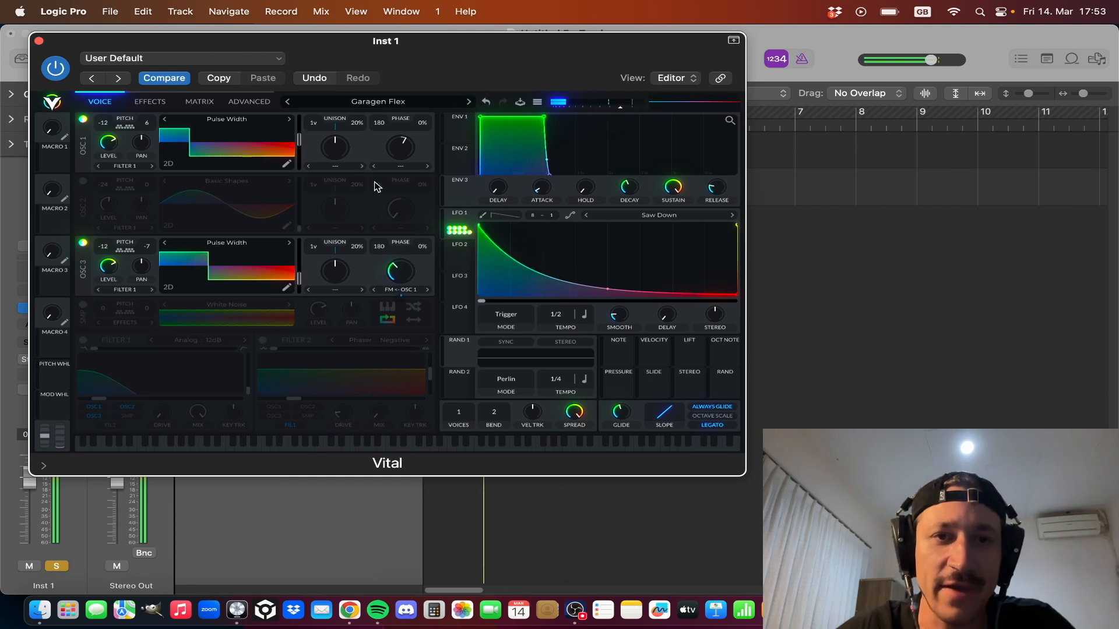
- Examine the LFO 1 modulation amounts on oscillators 1 and 3's wavetable positions and on oscillator 3's FM from oscillator 1
mouse_move(404, 302)
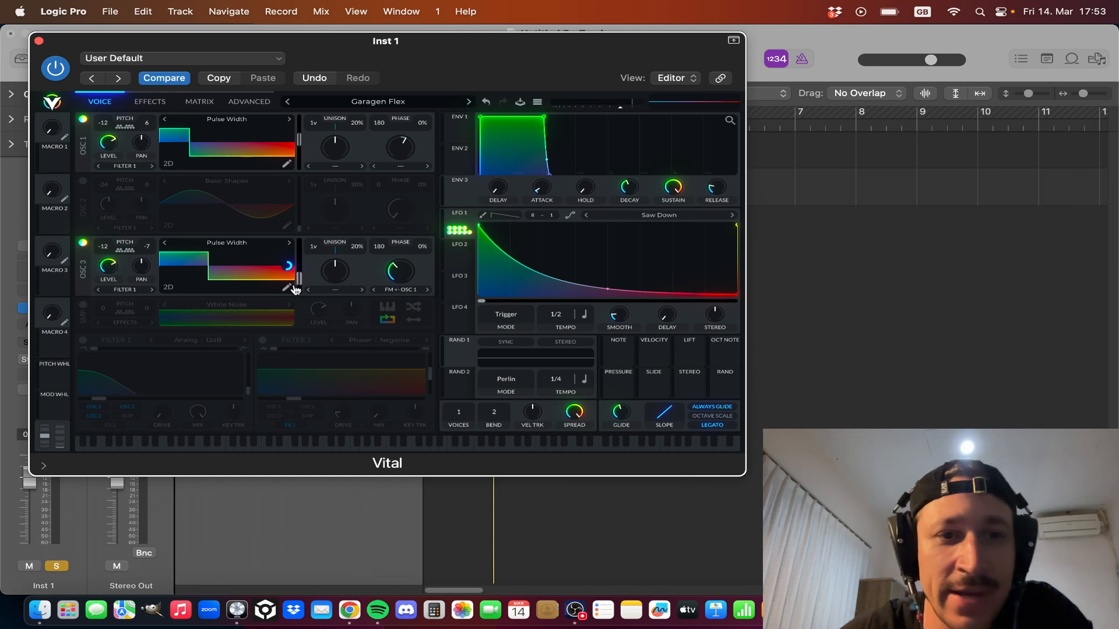
mouse_move(290, 265)
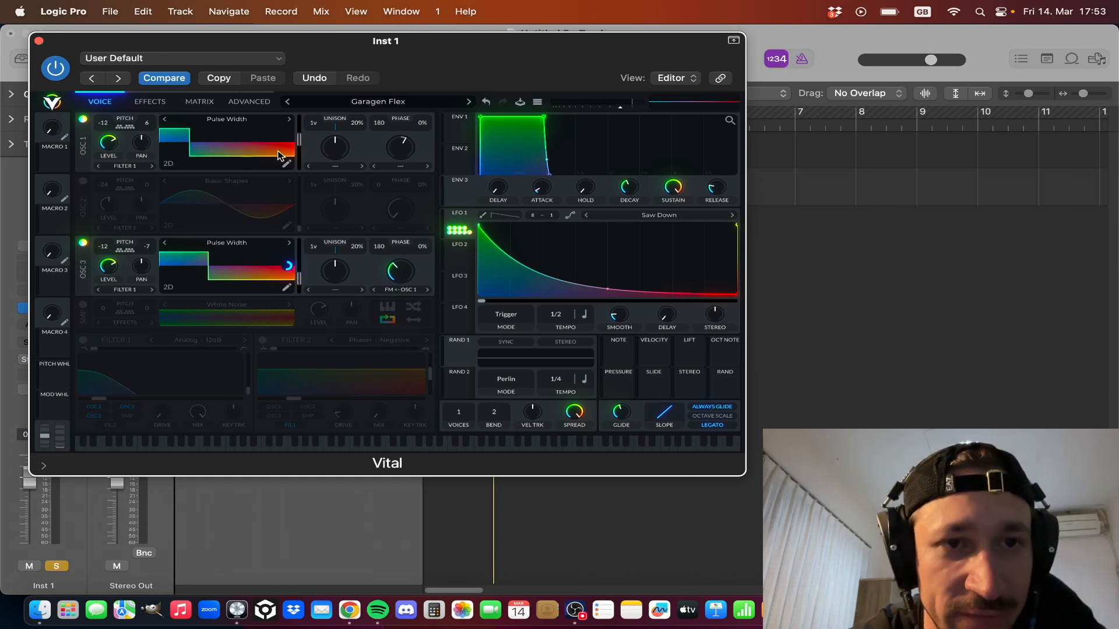
mouse_move(291, 147)
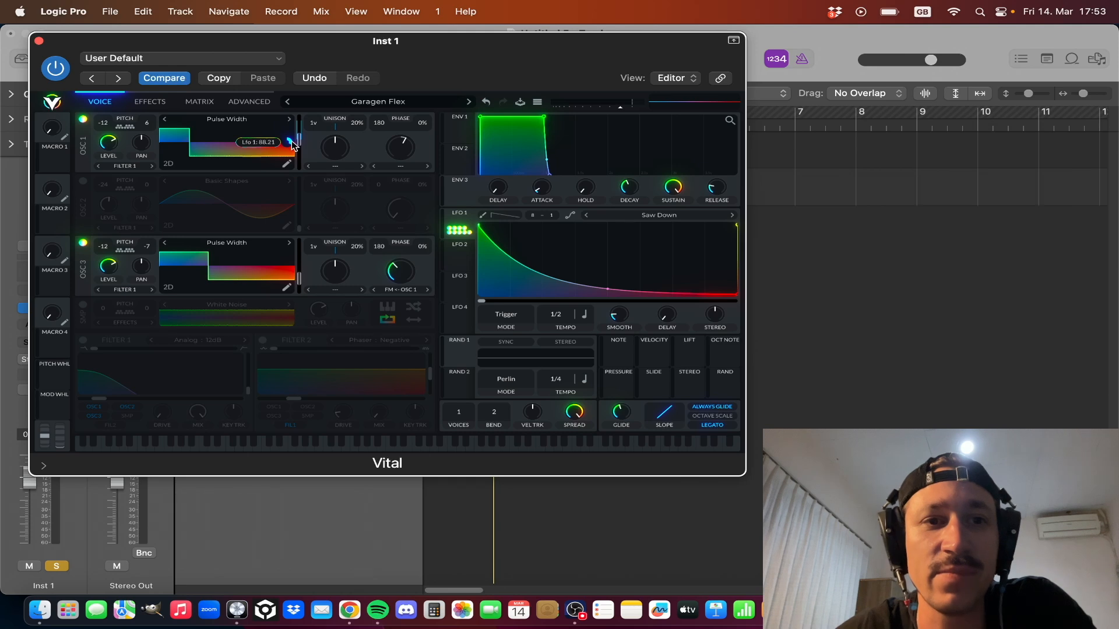
mouse_move(301, 280)
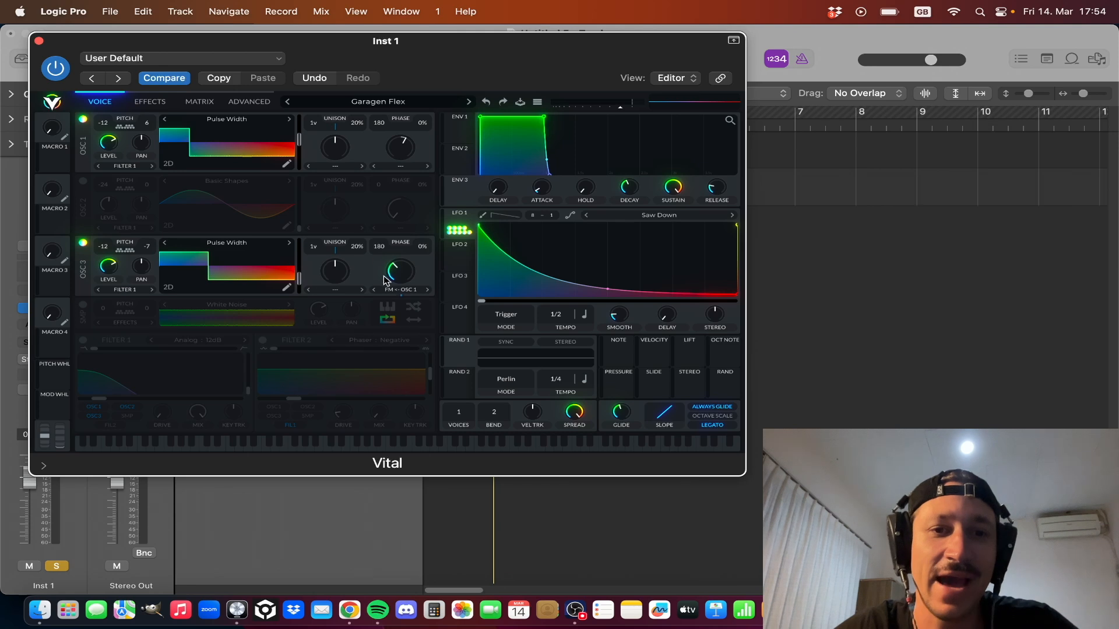
mouse_move(406, 279)
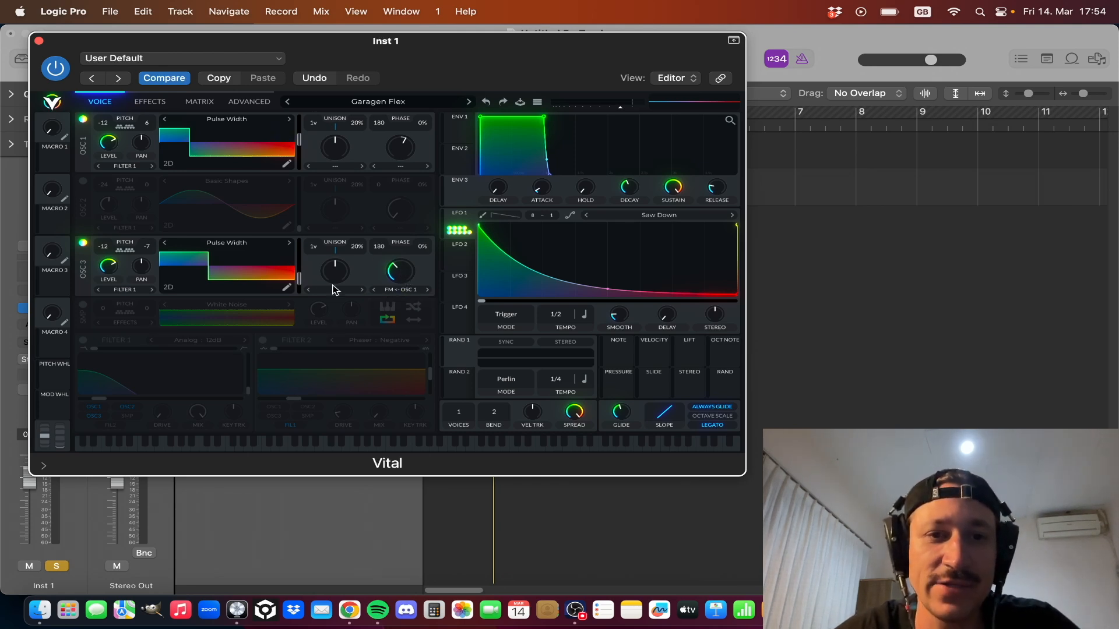
mouse_move(406, 299)
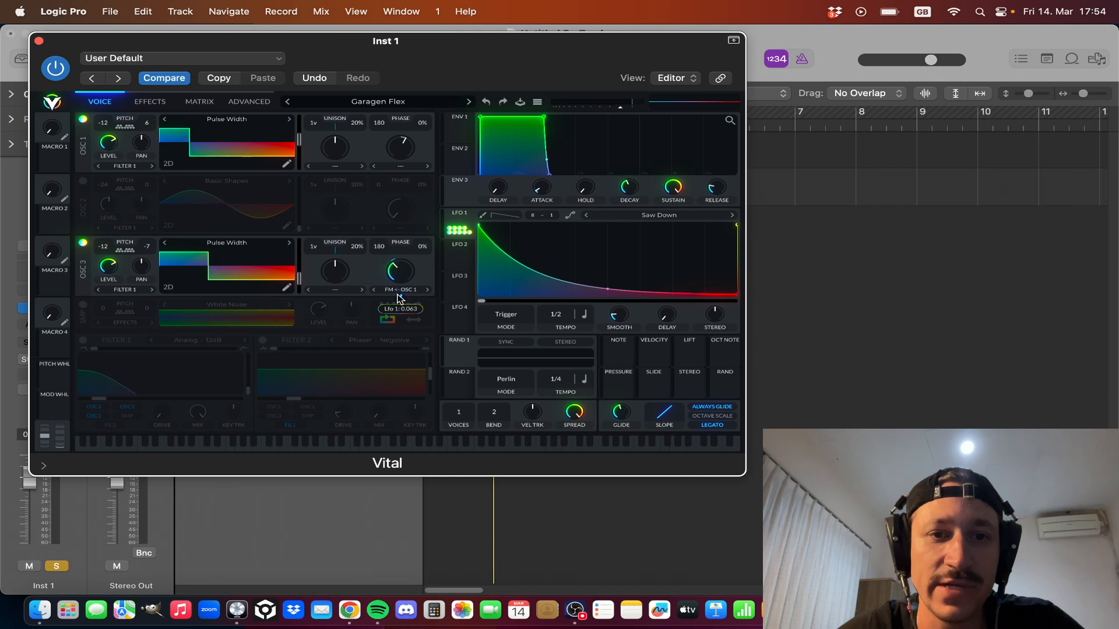
- Switch oscillator 2 and Filter 1 back on and check the LFO 1 modulation amount on the filter cutoff
key(space)
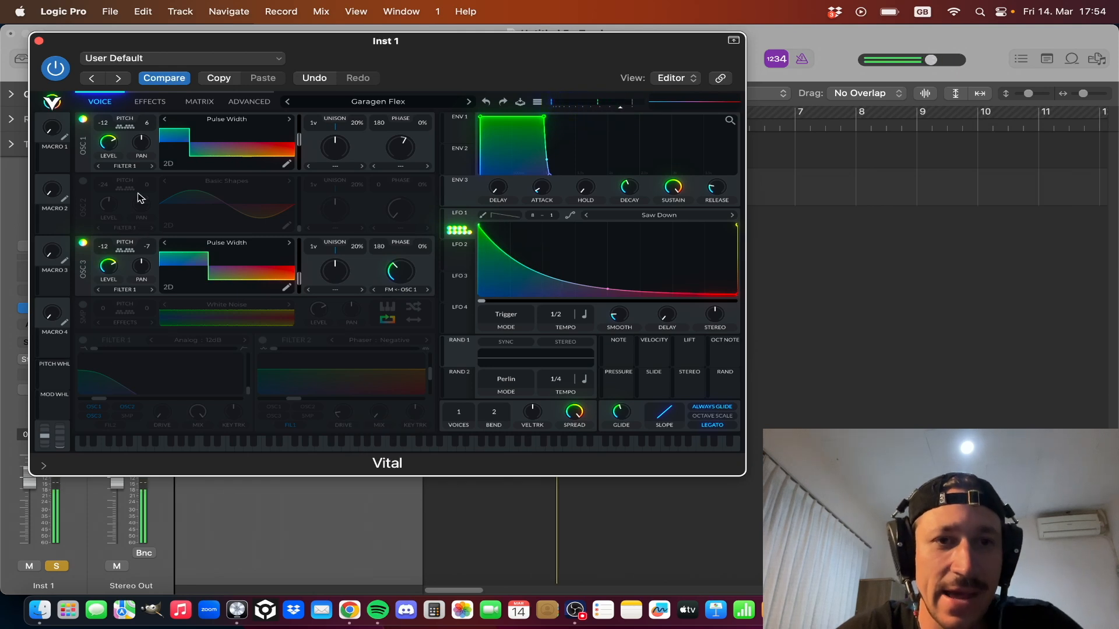
click(83, 182)
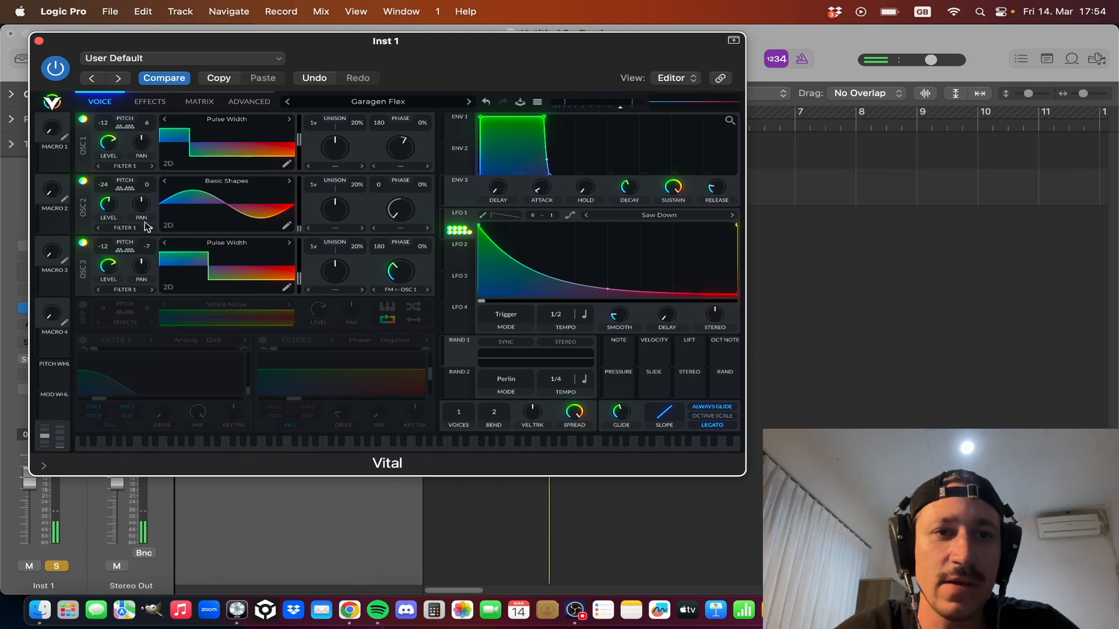
click(83, 340)
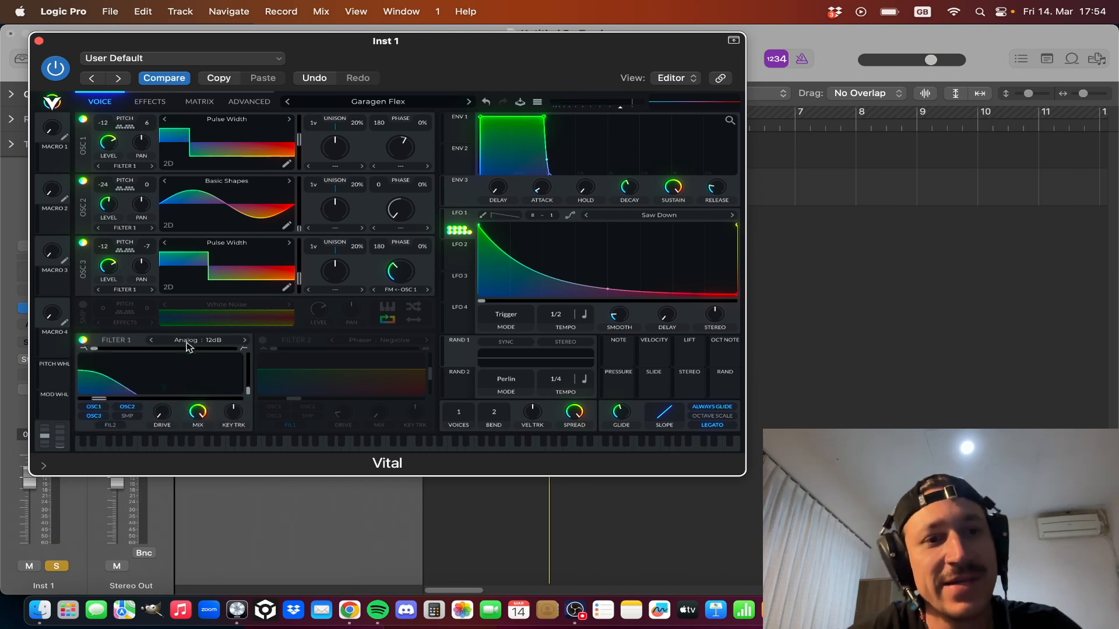
mouse_move(103, 402)
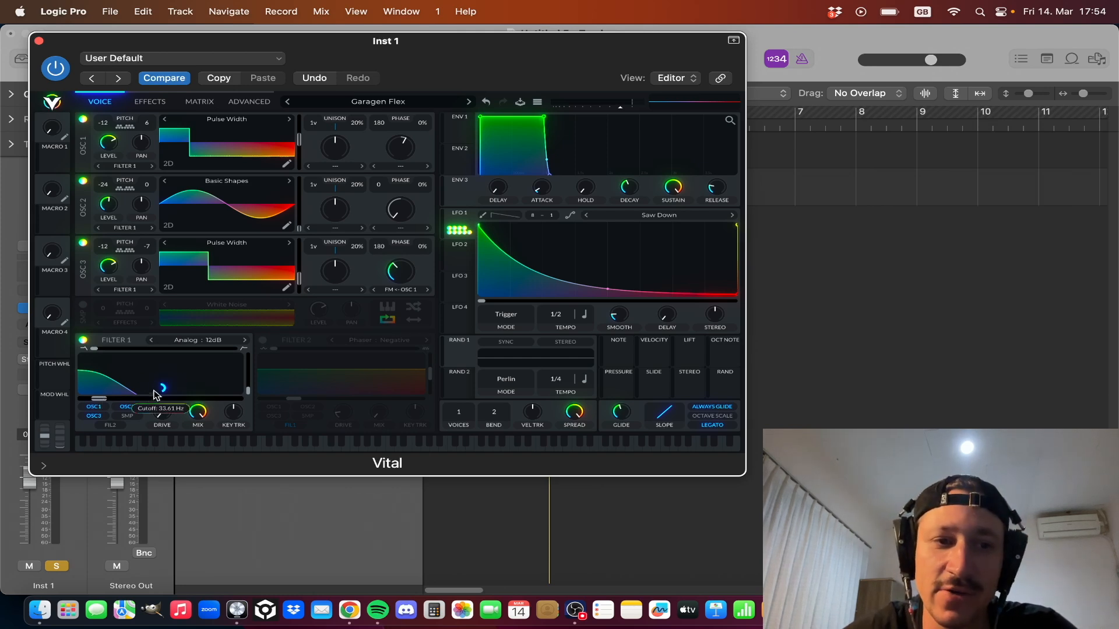
mouse_move(162, 392)
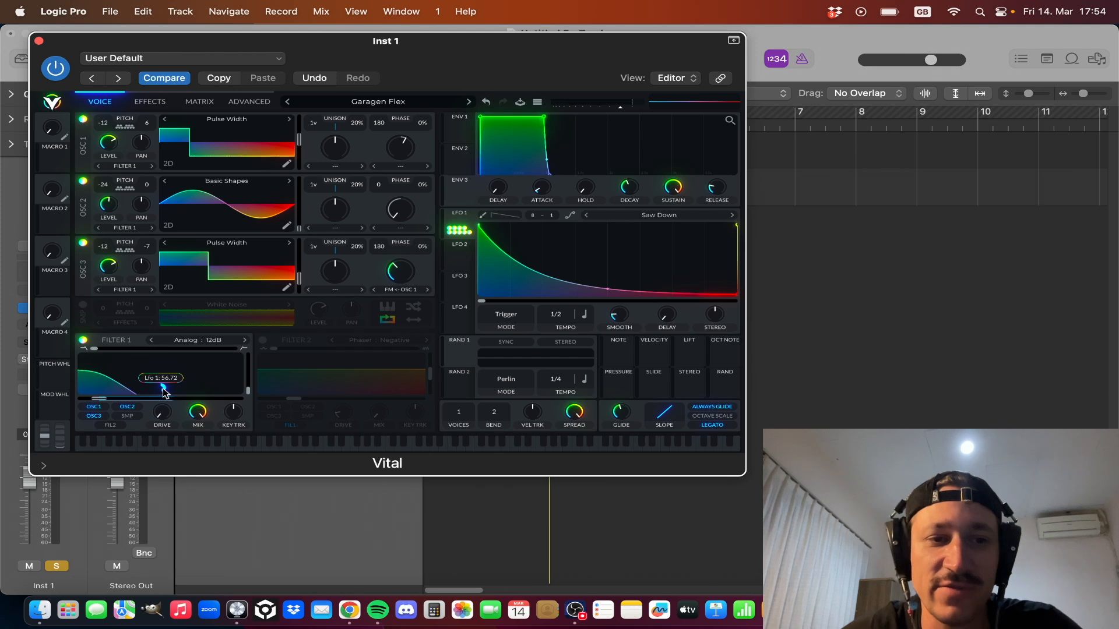
- Play the filtered bass, try a phase of 180 on oscillator 2 and undo the change
key(space)
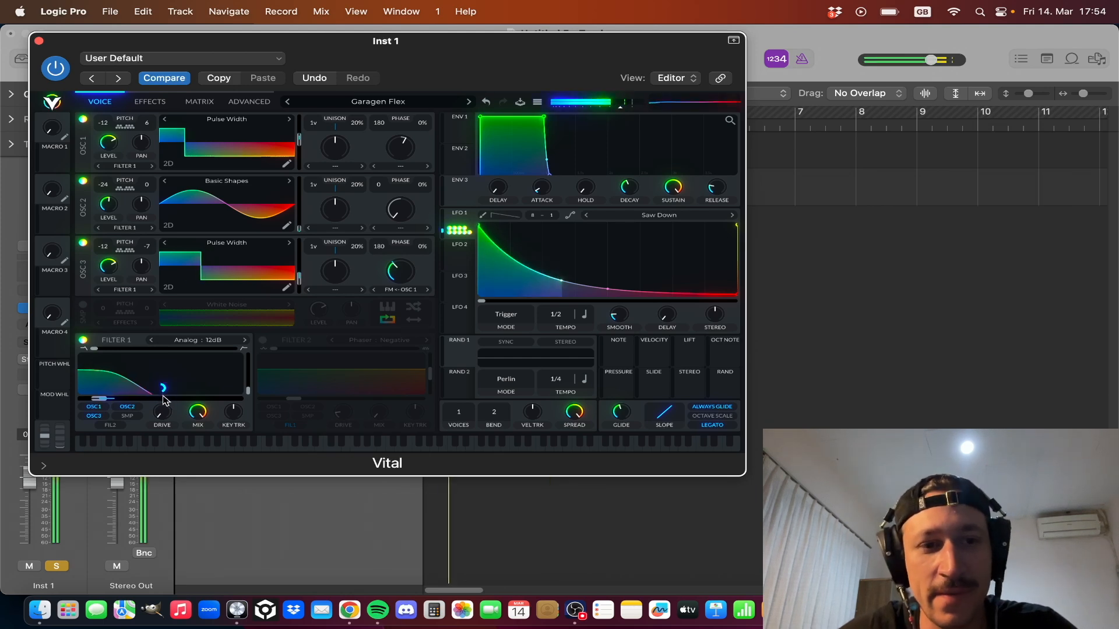
mouse_move(175, 416)
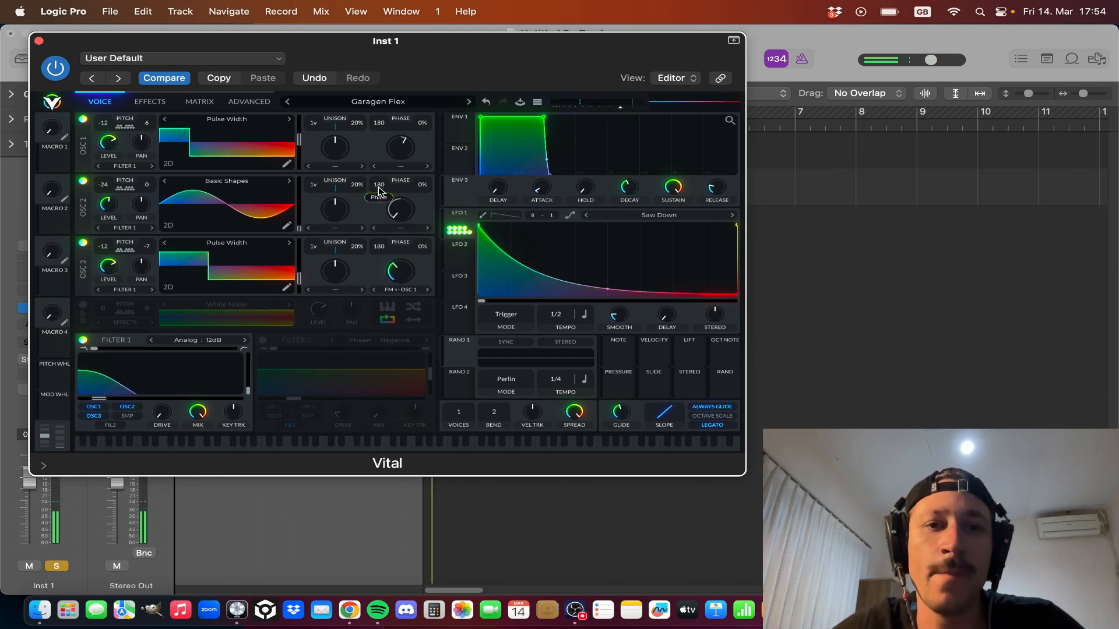
click(486, 102)
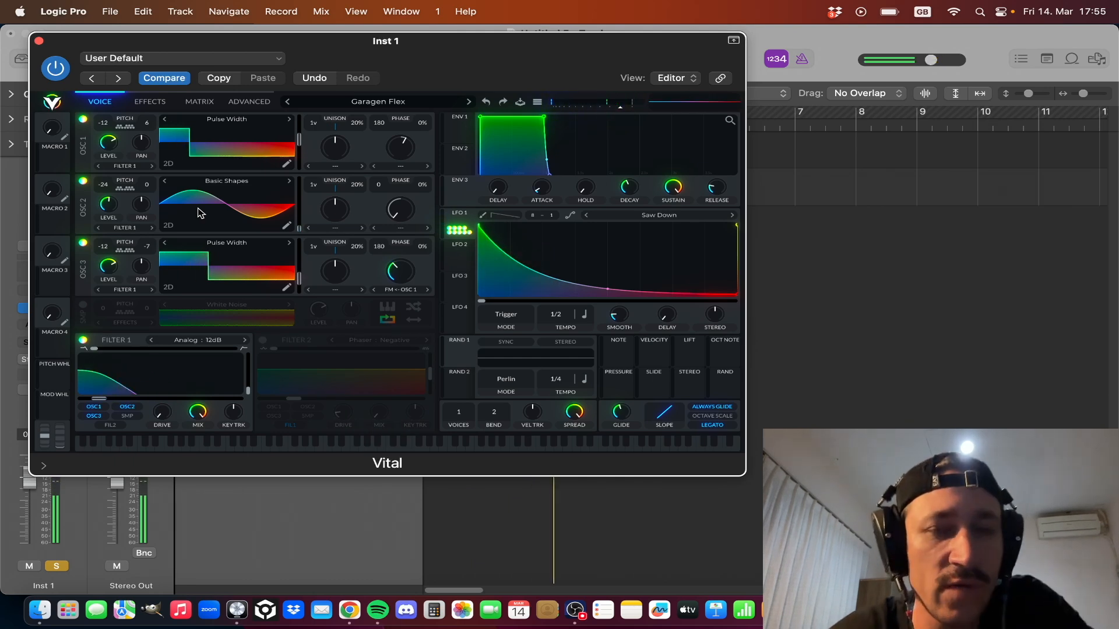
- Switch the Distortion, Chorus and Compressor effects back on one after another while auditioning the bass loop
click(151, 101)
click(84, 120)
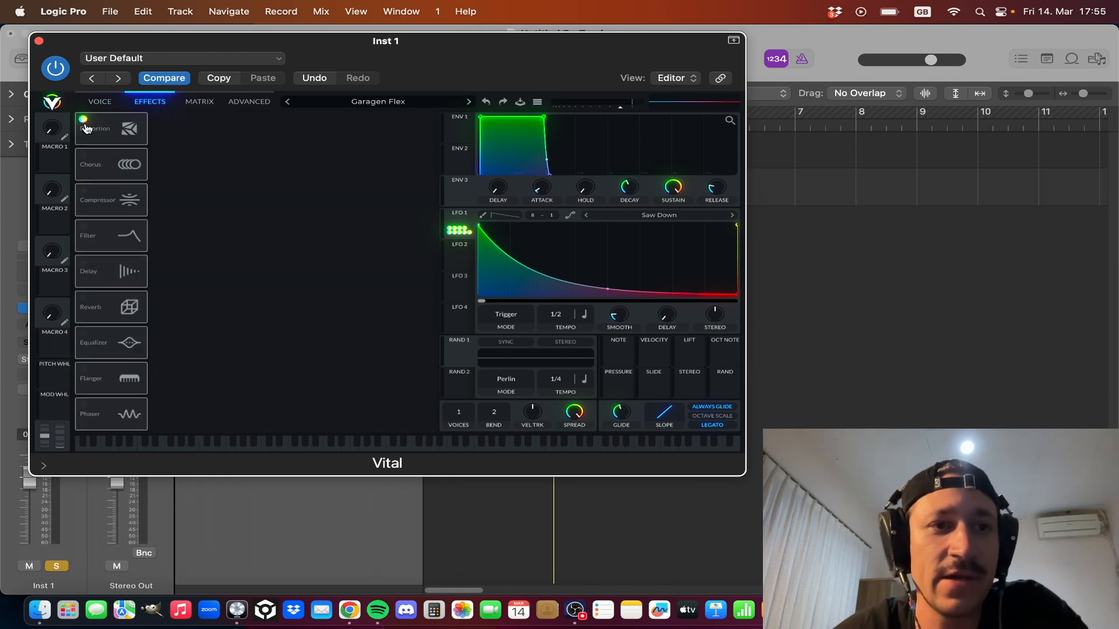
mouse_move(336, 127)
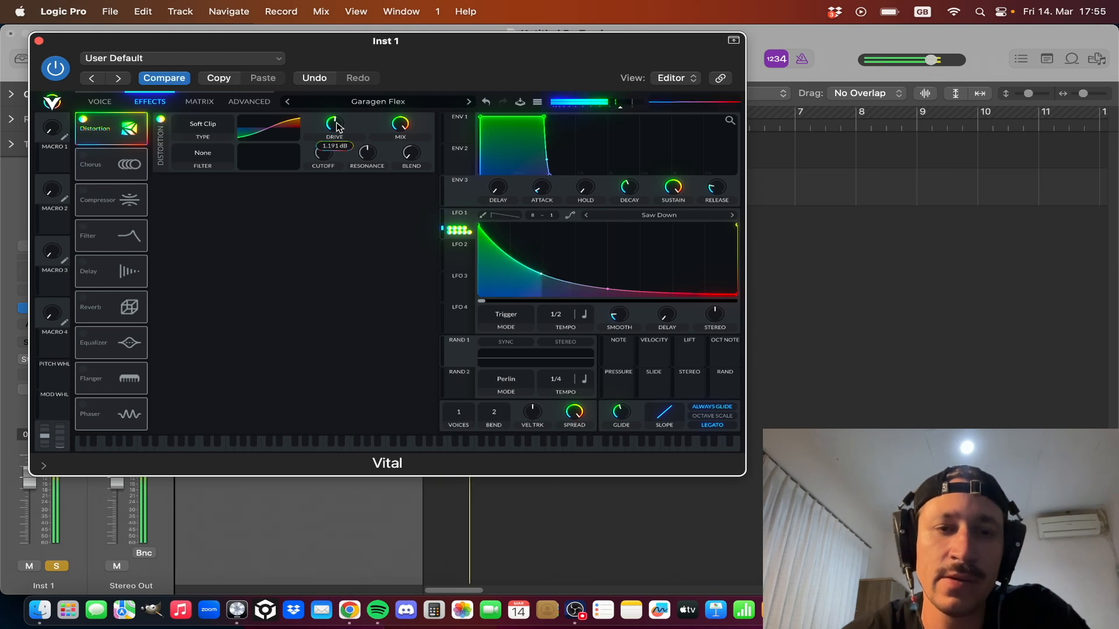
click(83, 155)
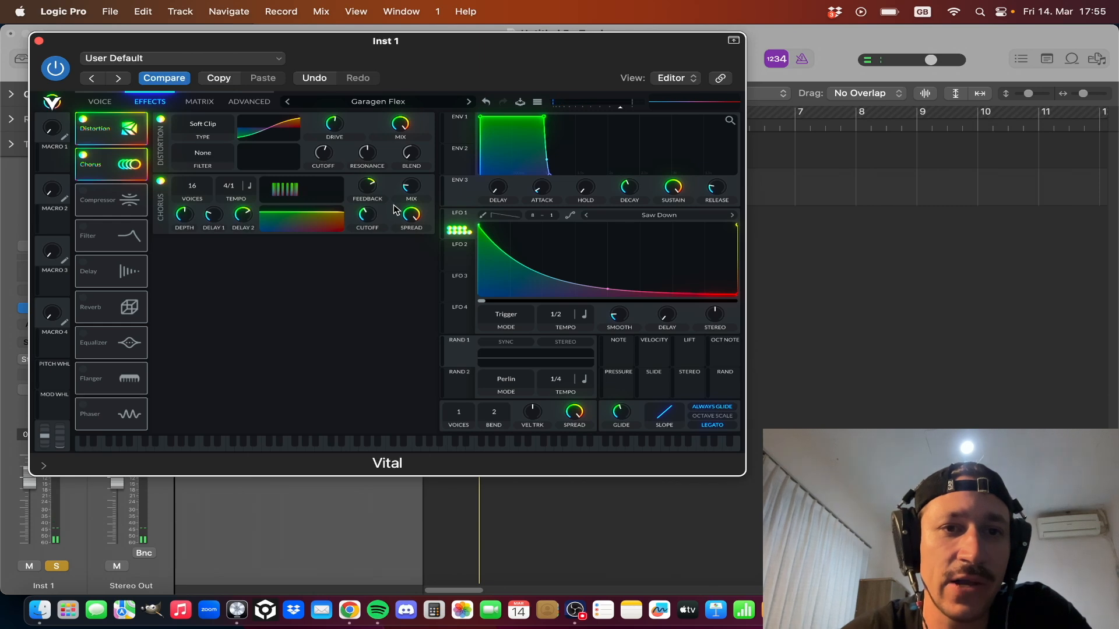
key(space)
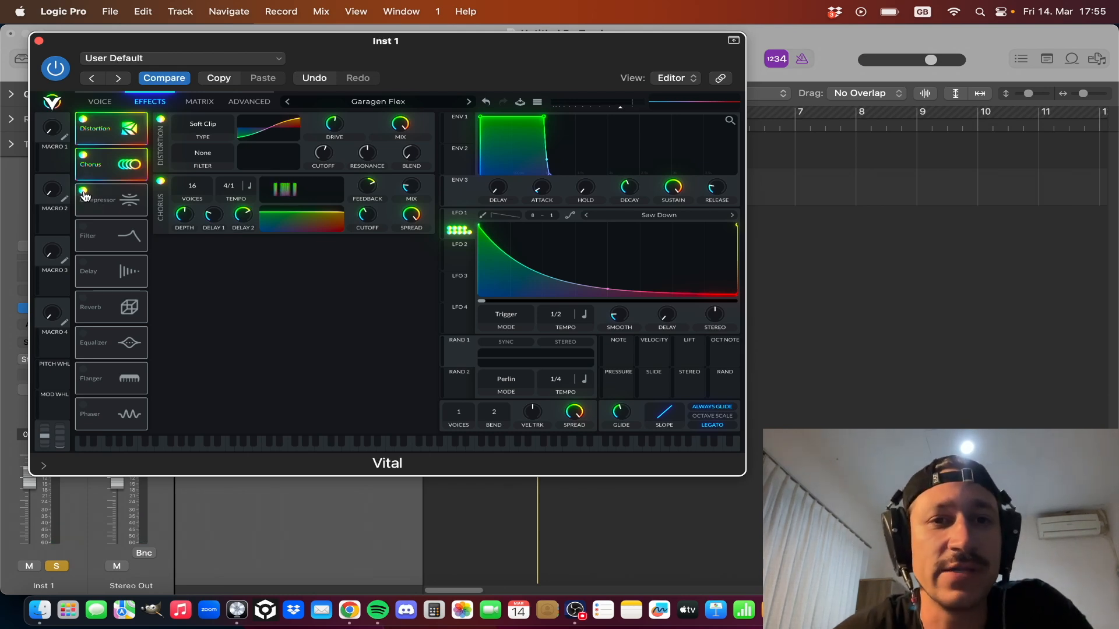
click(83, 191)
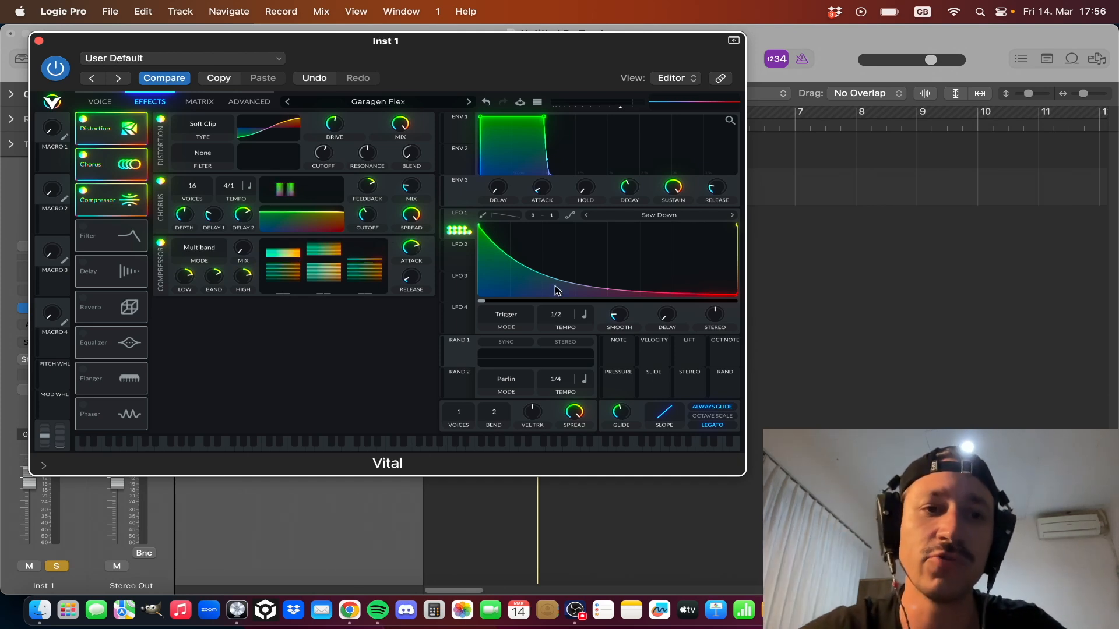
mouse_move(245, 270)
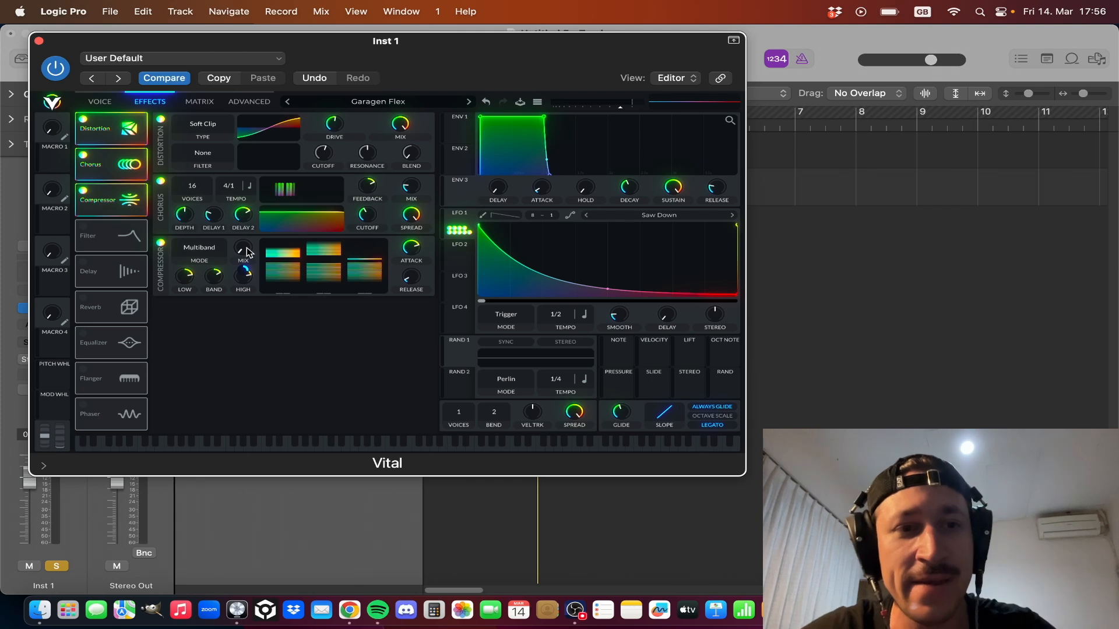
- Audition the compressed bass, switch the Filter effect back on and check the modulation on its cutoff
key(space)
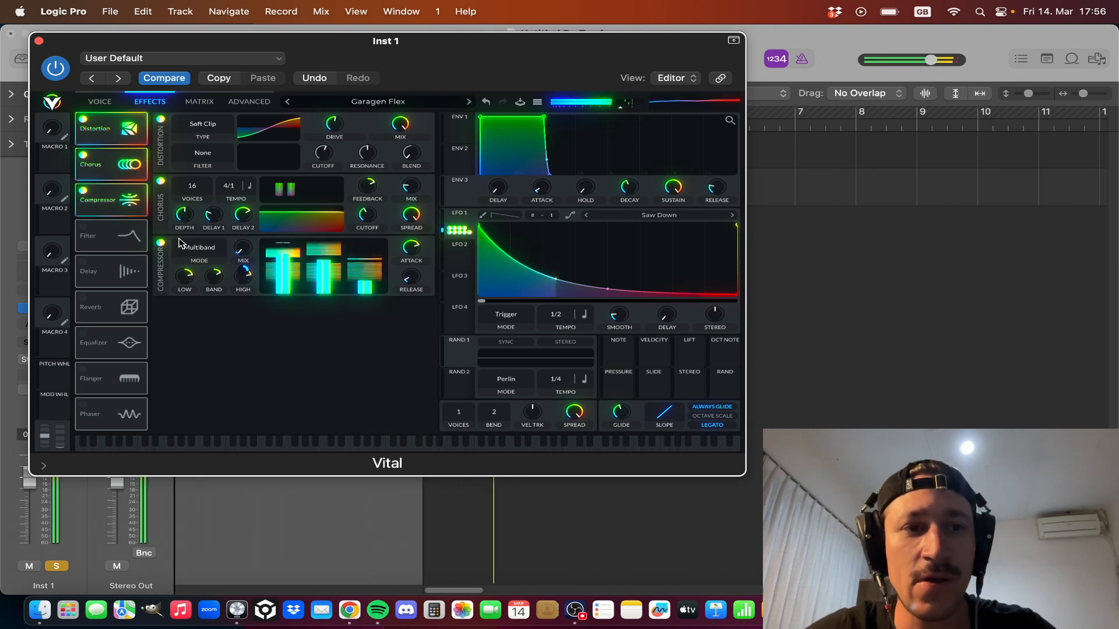
drag(242, 250, 250, 278)
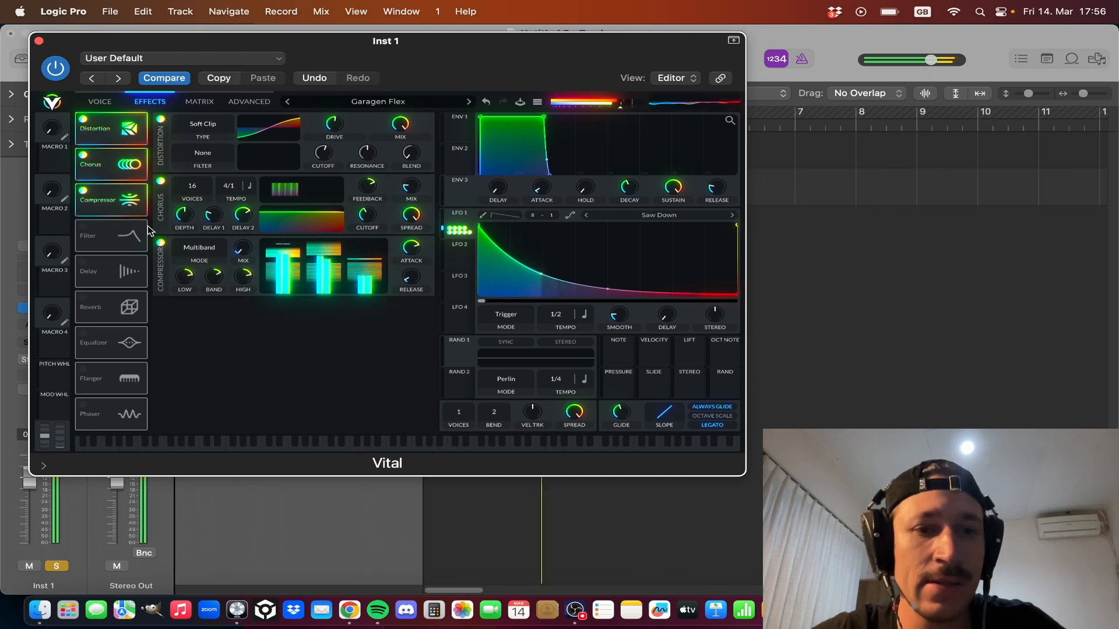
click(84, 228)
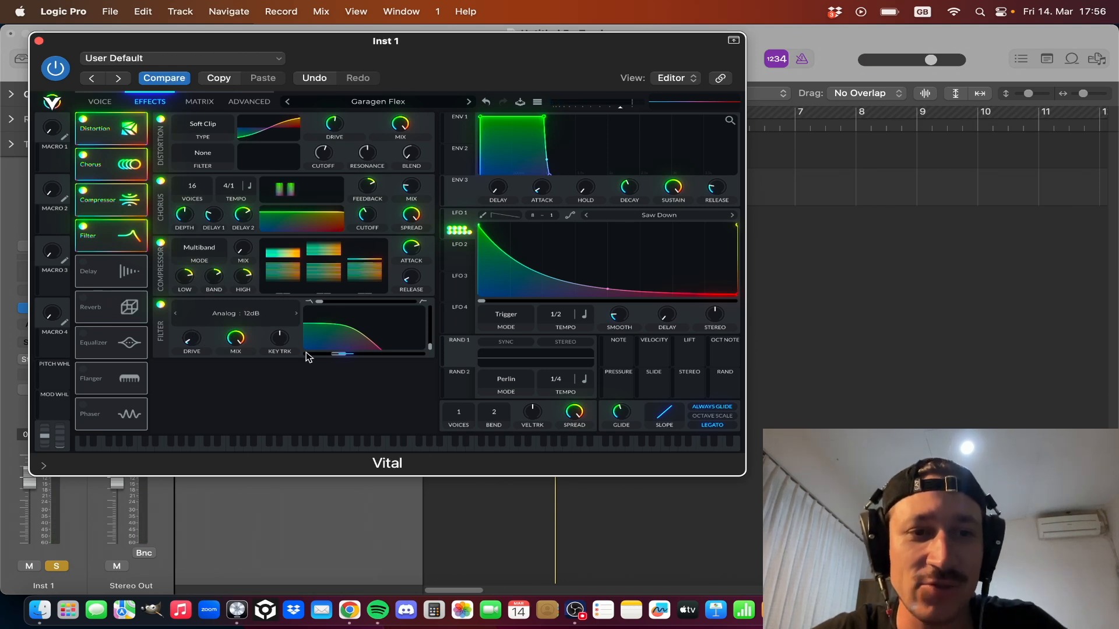
click(343, 354)
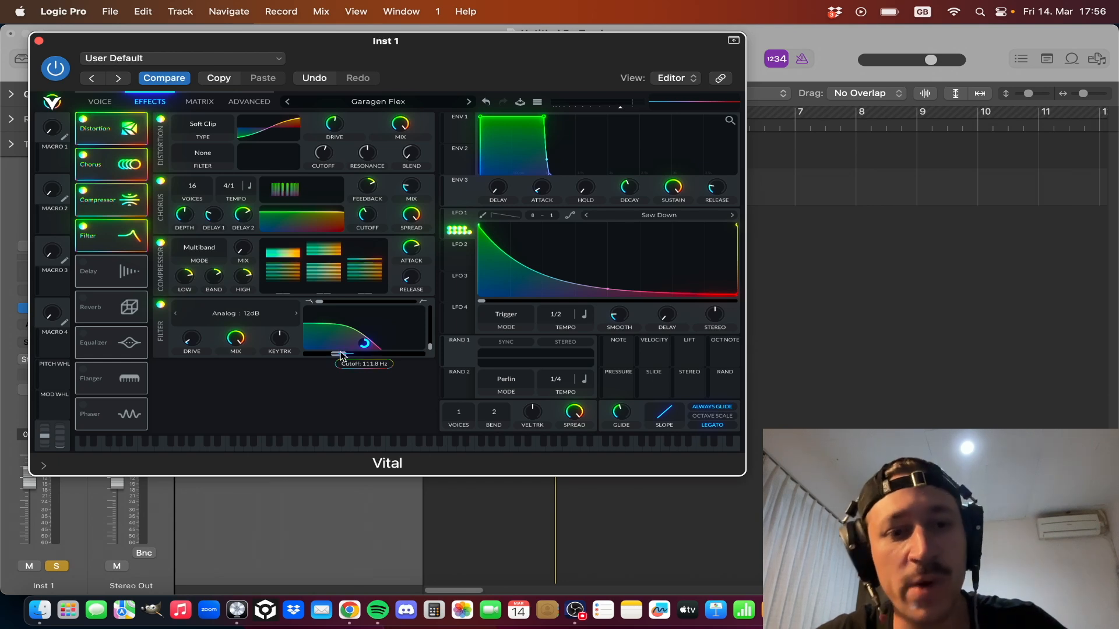
mouse_move(365, 345)
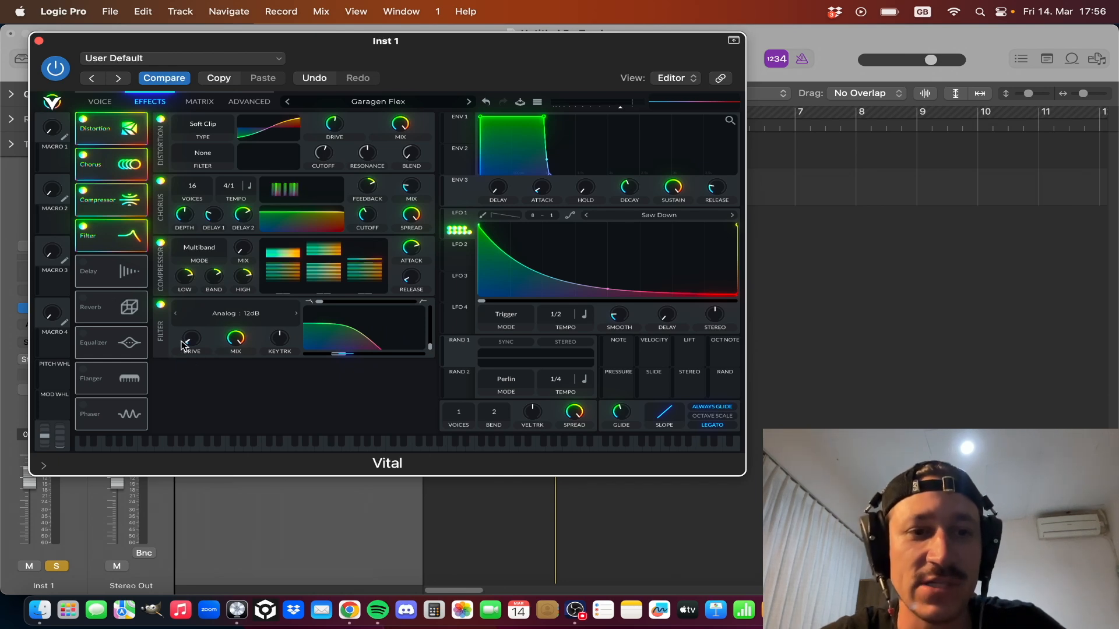
- Play the bass and bypass and re-enable the Compressor and Filter effects in turn to compare the sound
key(space)
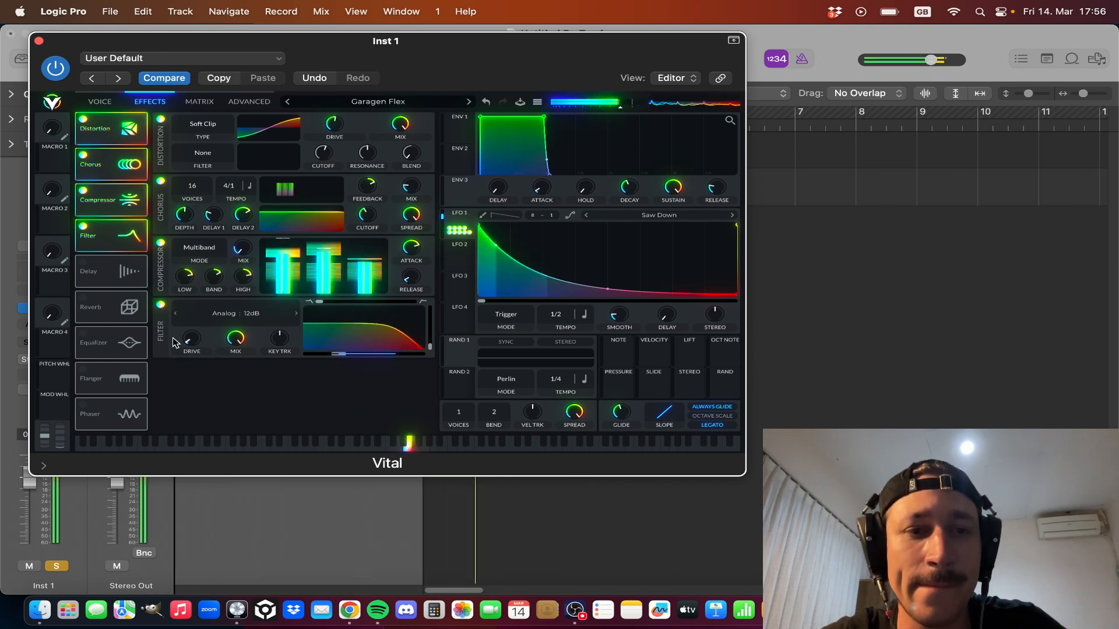
click(161, 244)
click(161, 243)
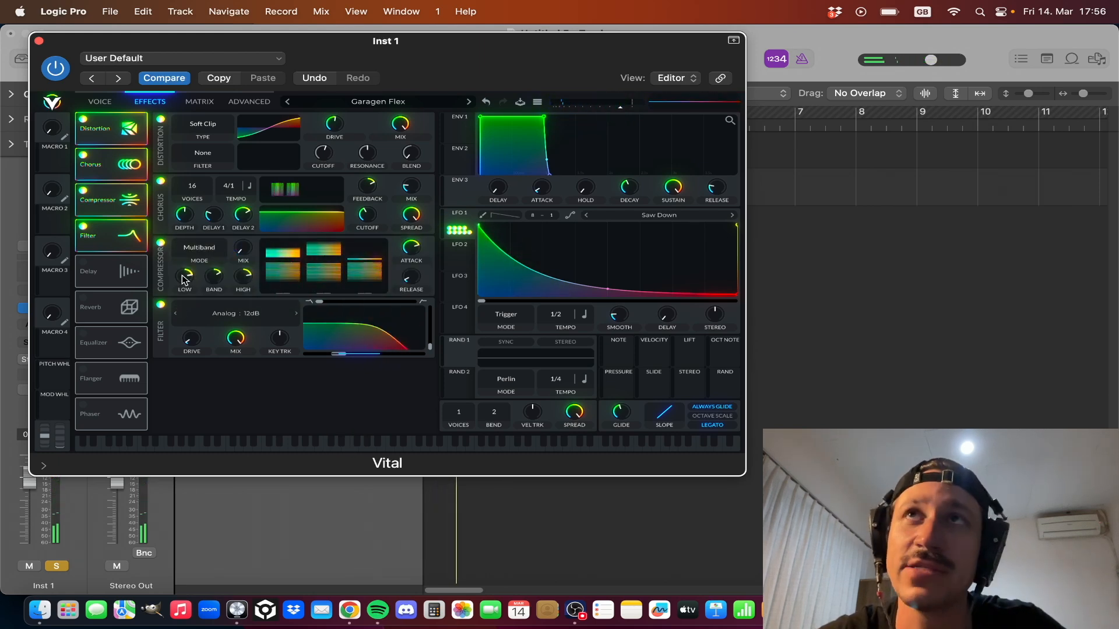
click(161, 305)
click(162, 304)
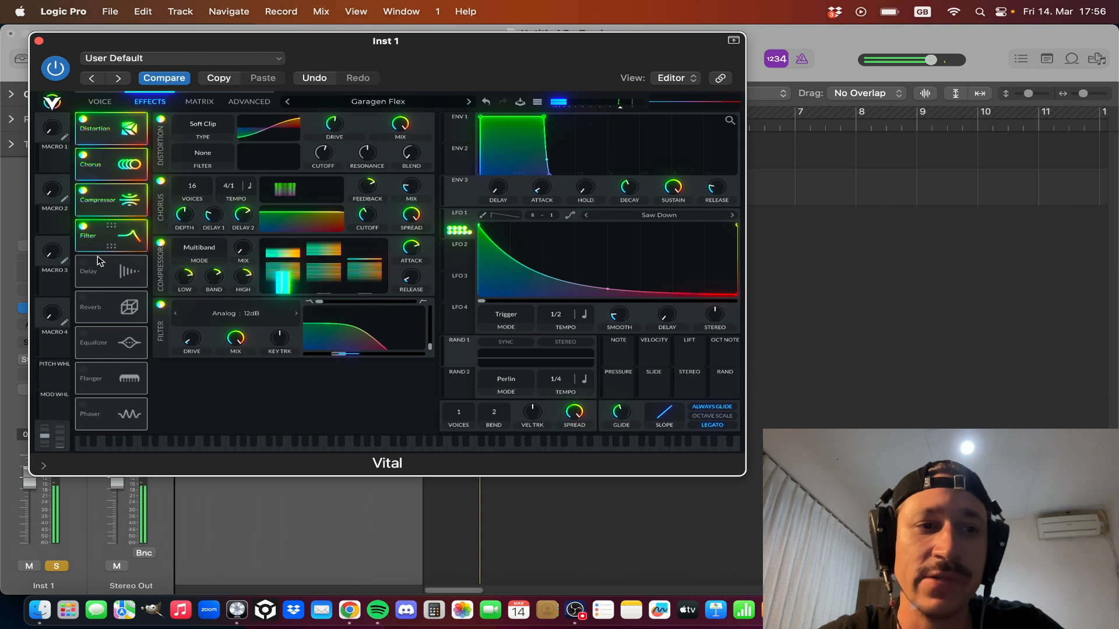
- Switch the Delay and Reverb effects back on, check the reverb's mix, low cut and high cut, and play the bass
click(84, 264)
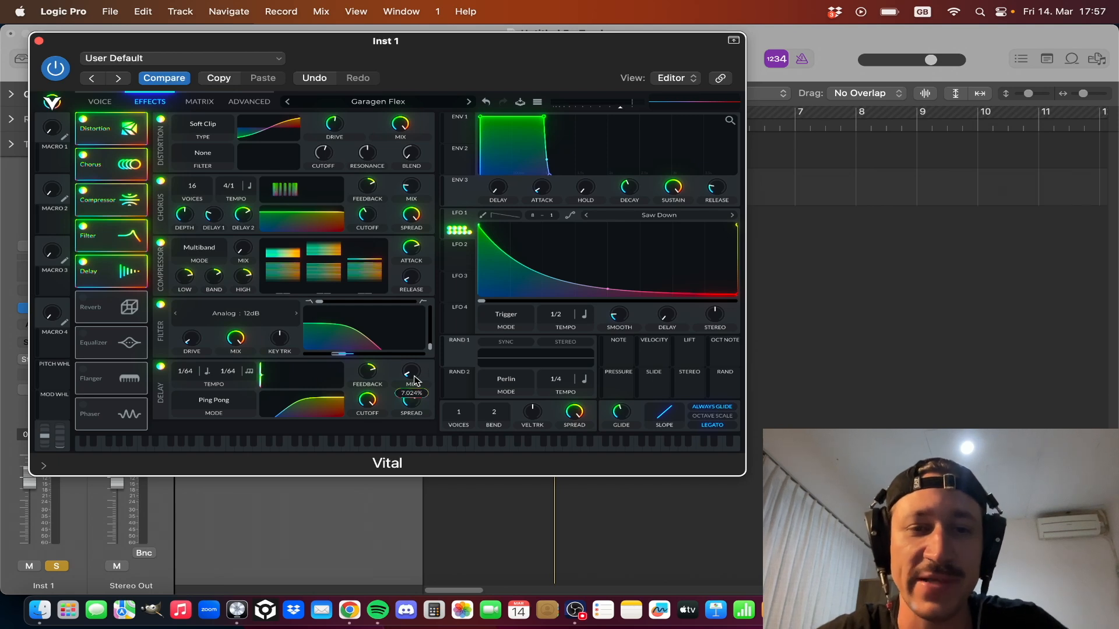
click(96, 303)
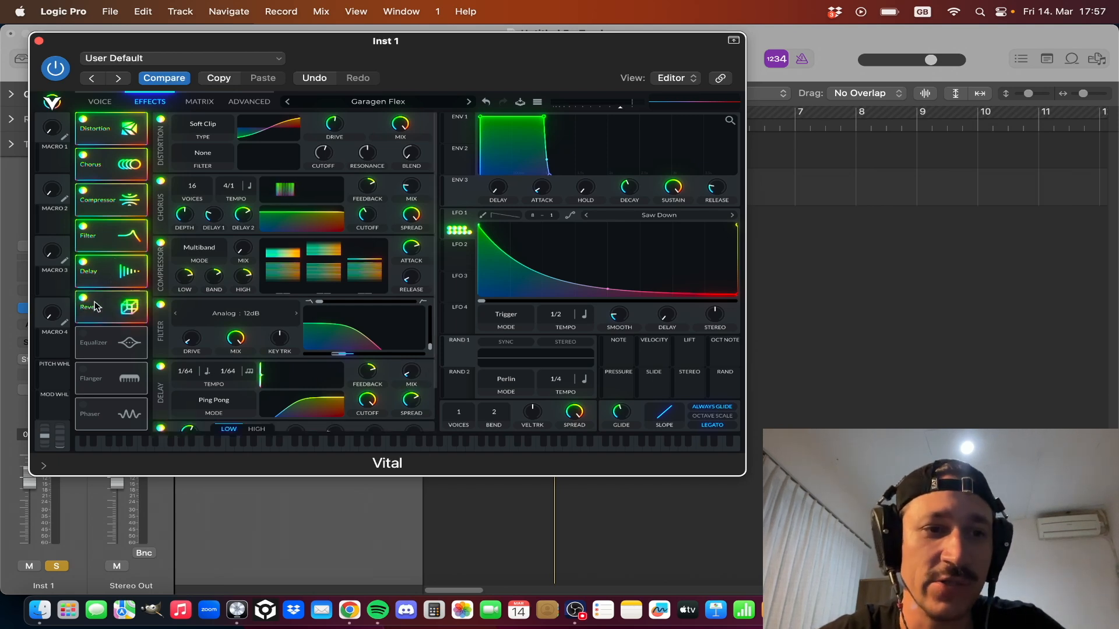
scroll(169, 335, down, 2)
mouse_move(412, 392)
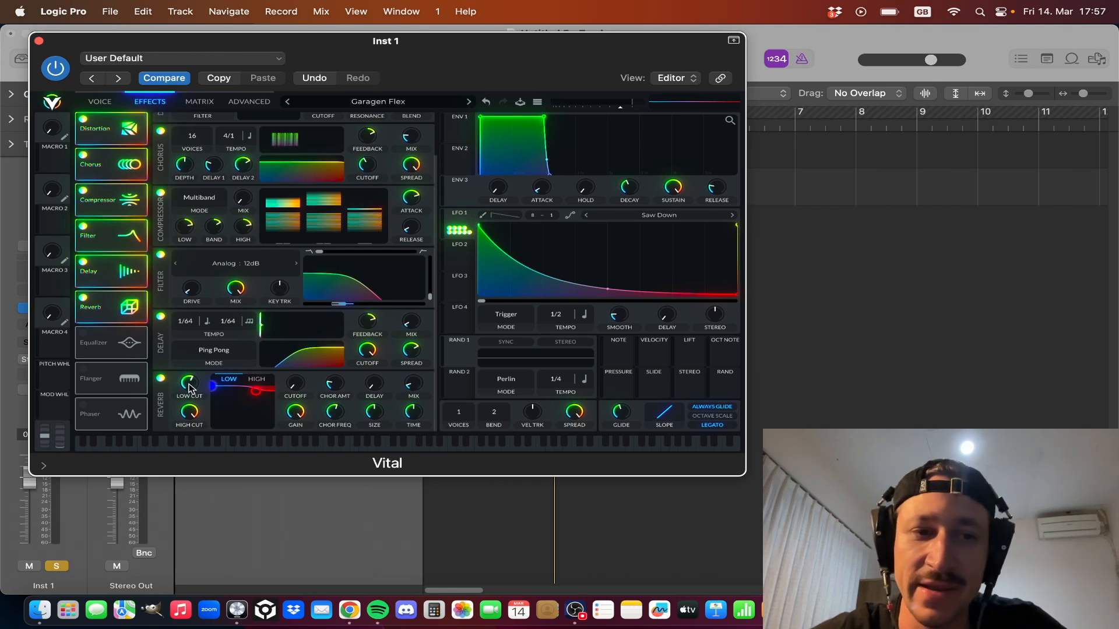
mouse_move(190, 383)
mouse_move(195, 410)
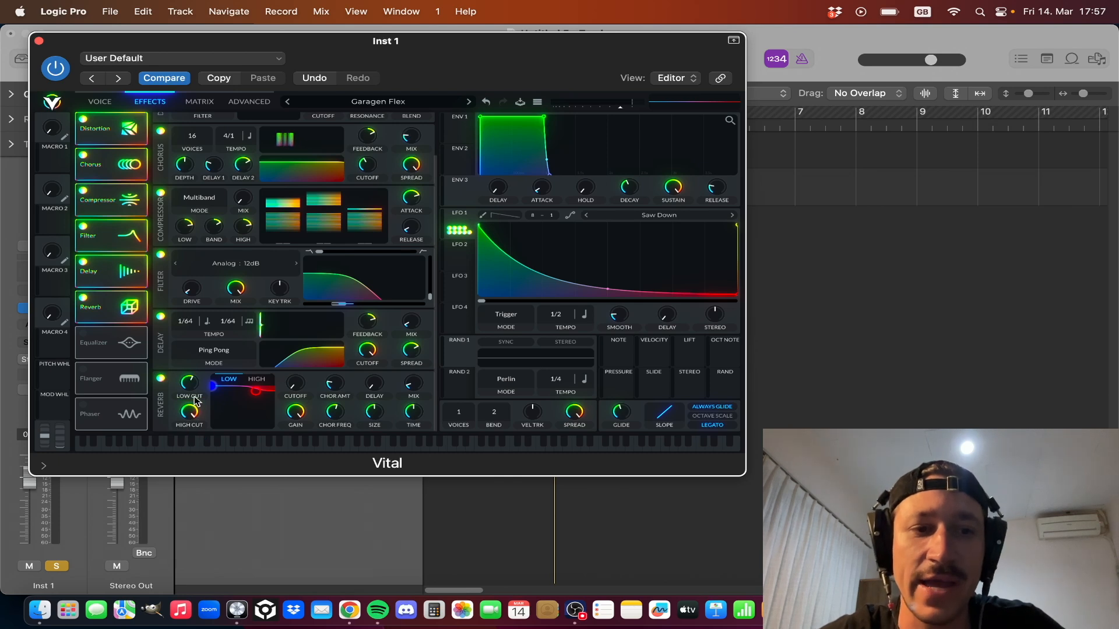
key(space)
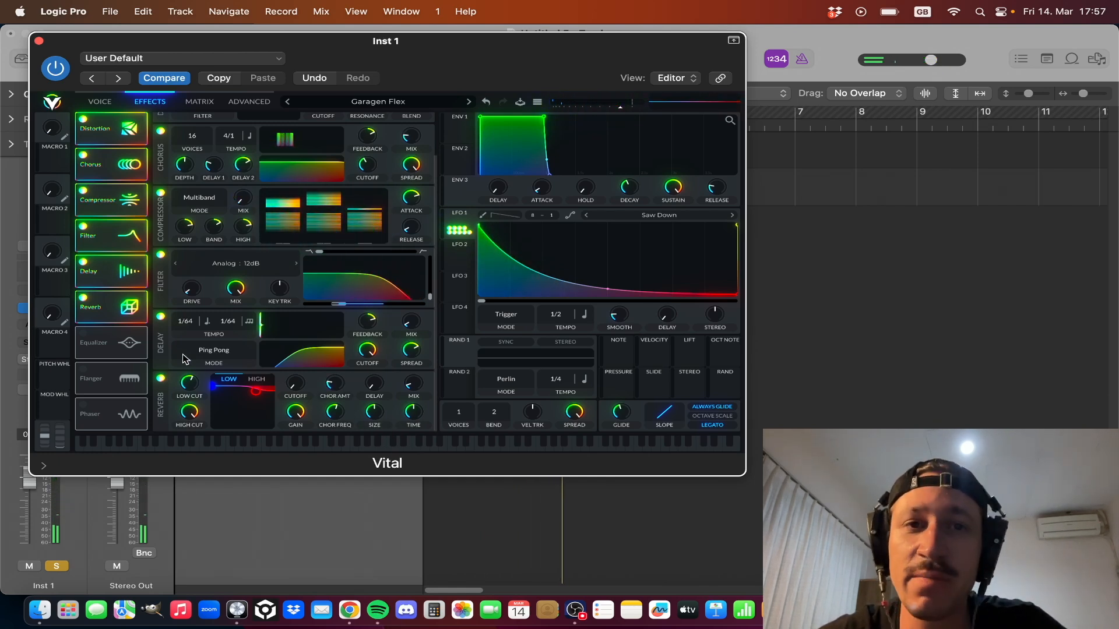
- Switch the Equalizer back on and check its band settings, including the High band's gain and cutoff
click(84, 334)
scroll(163, 353, down, 3)
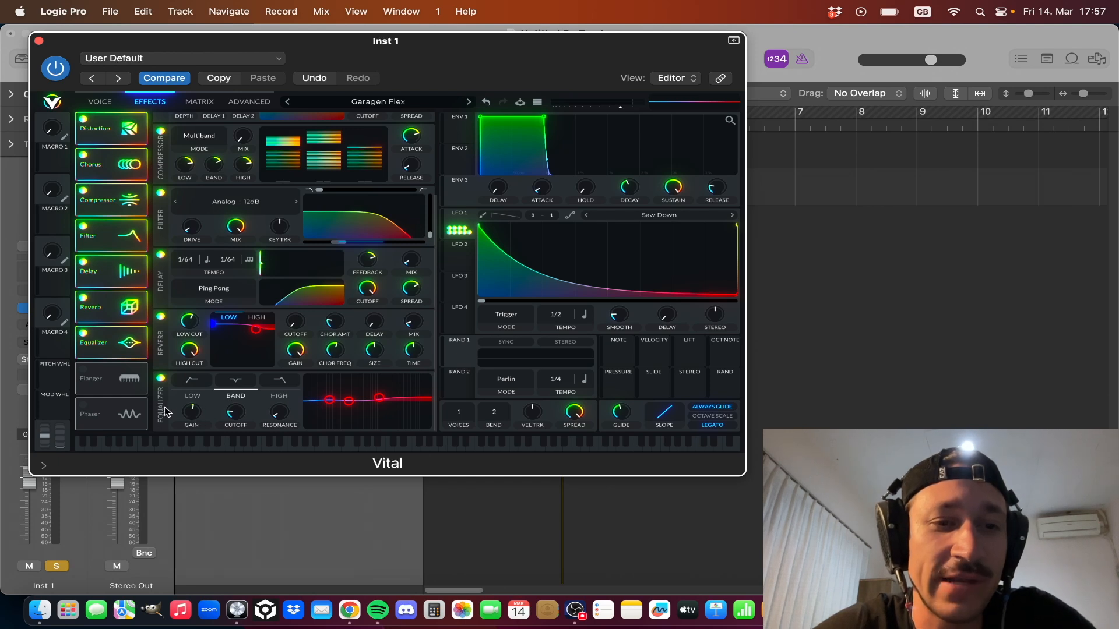
mouse_move(234, 418)
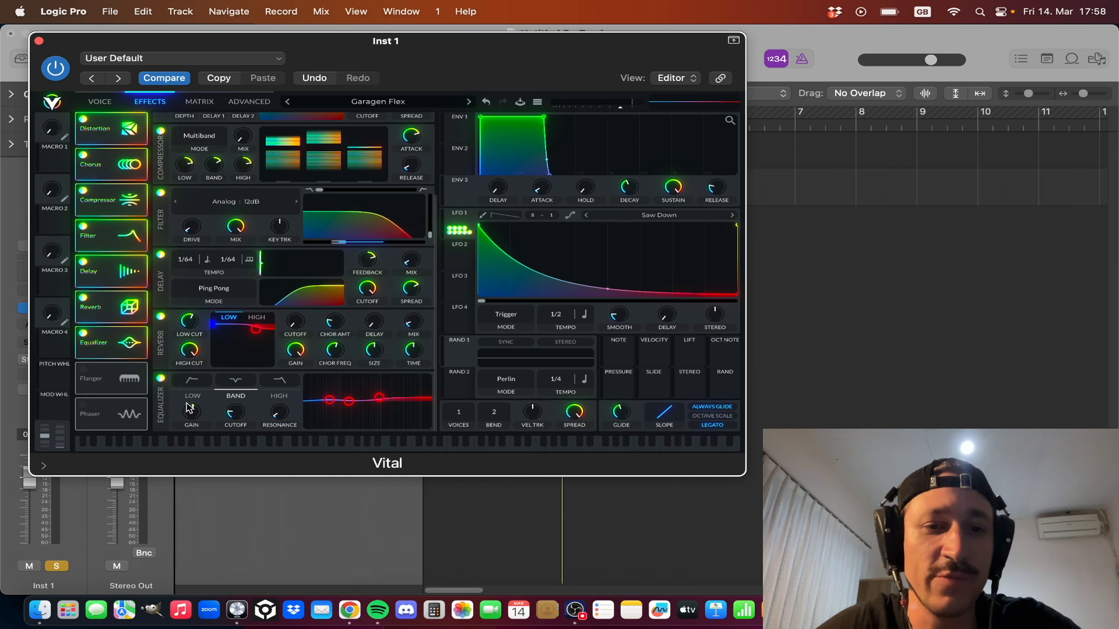
click(277, 401)
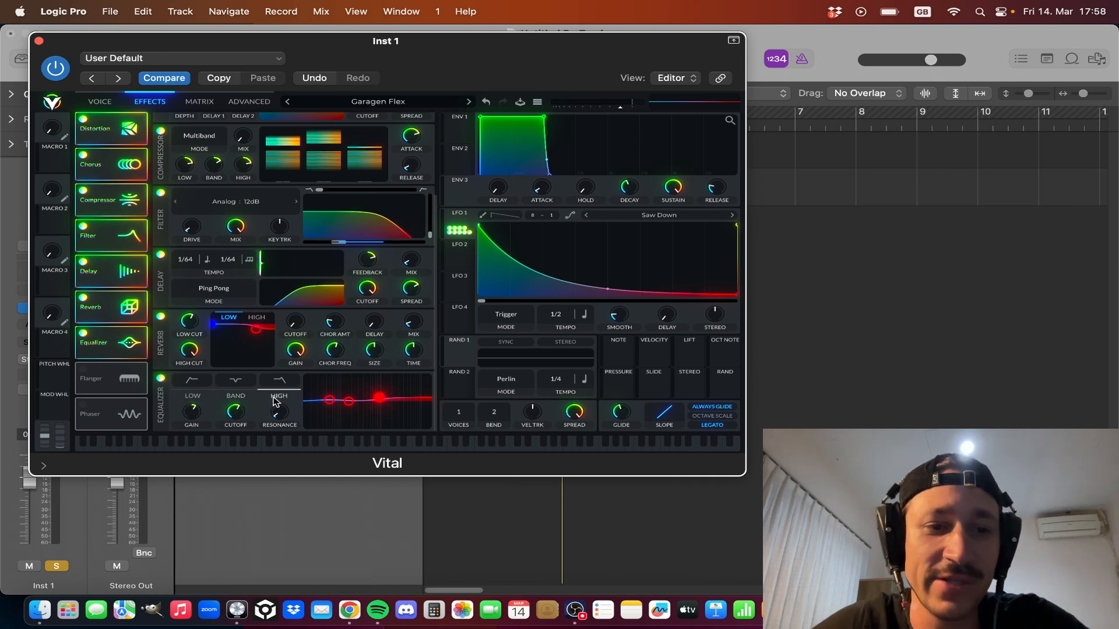
mouse_move(234, 416)
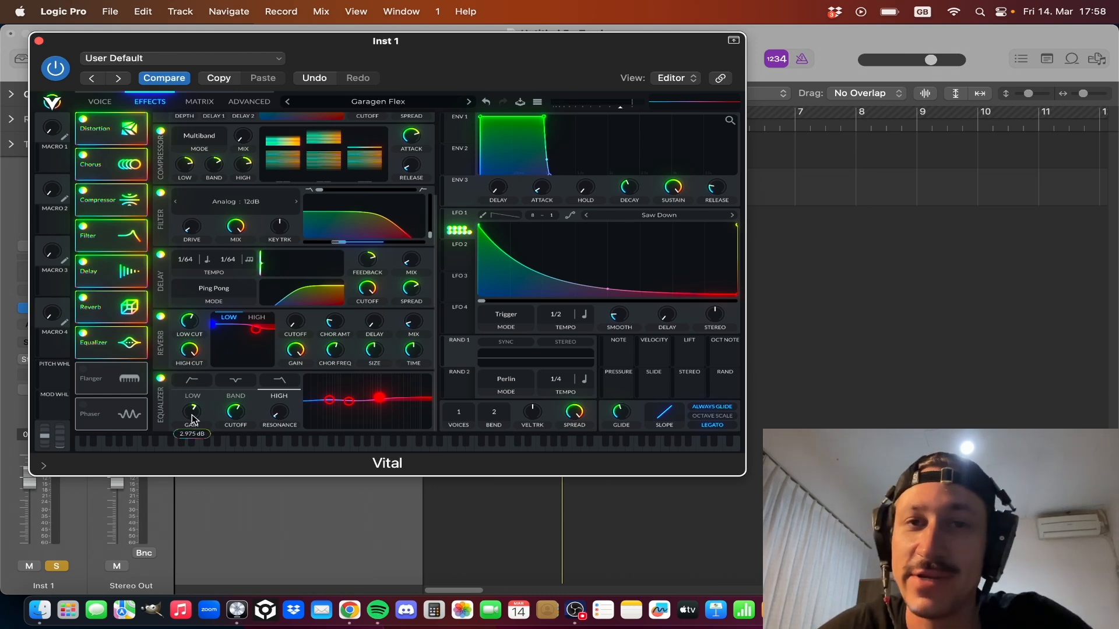
- Switch the Flanger back on and check its mix and center frequency
click(83, 370)
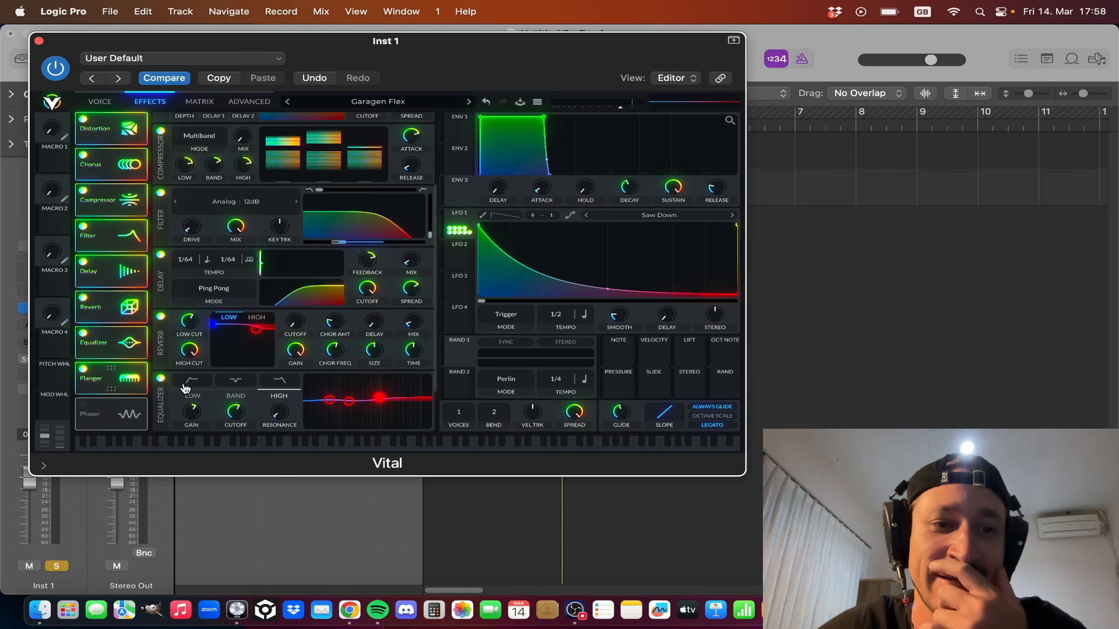
scroll(194, 387, down, 2)
scroll(195, 387, down, 1)
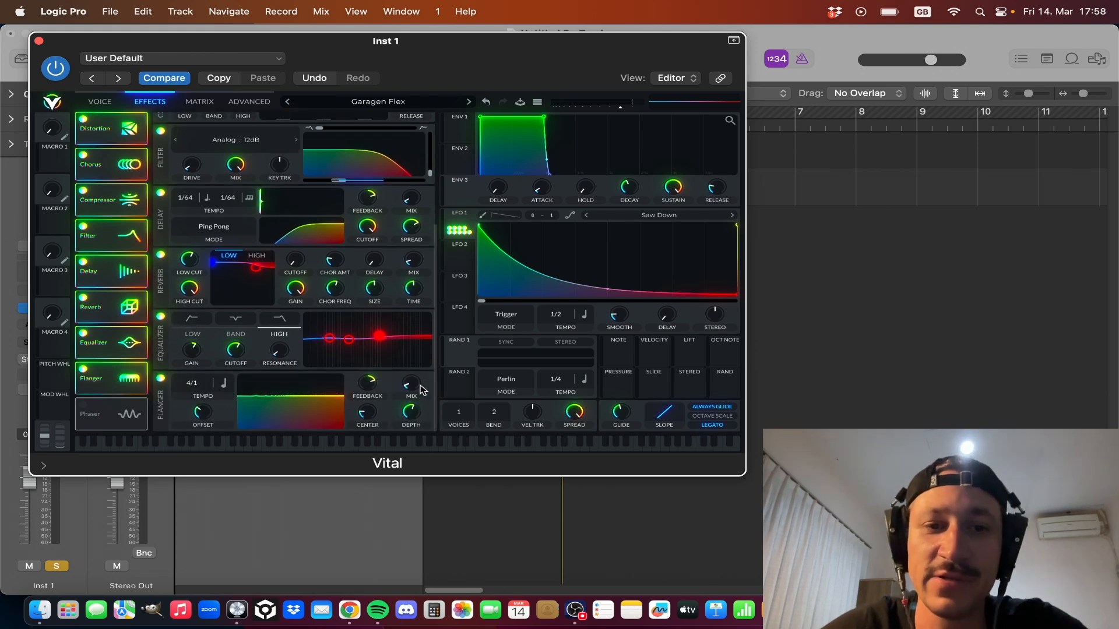
mouse_move(418, 389)
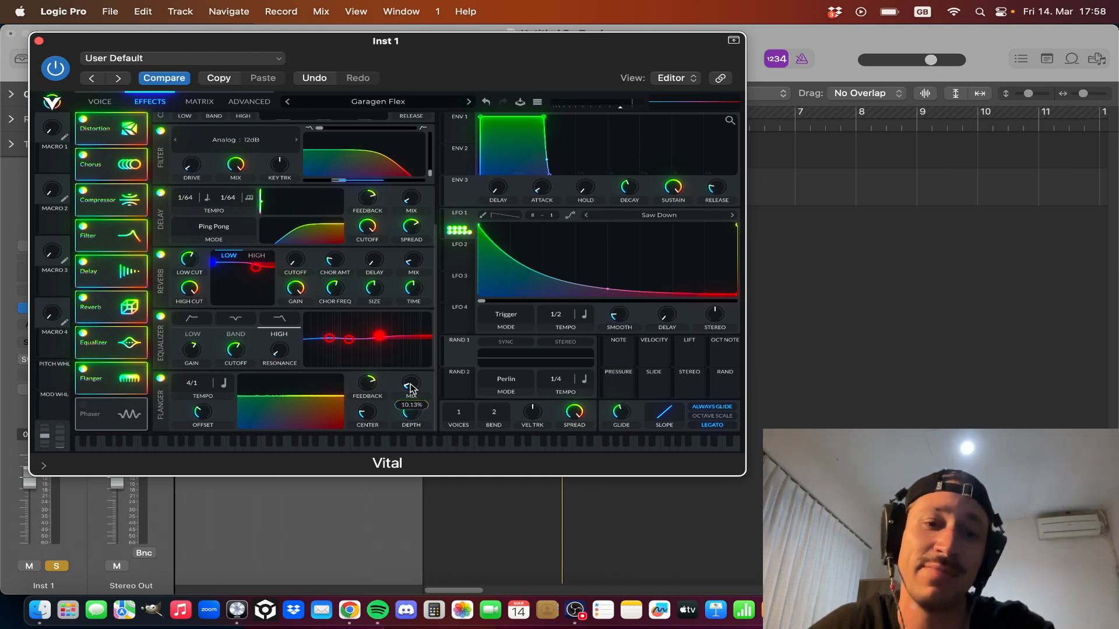
mouse_move(363, 413)
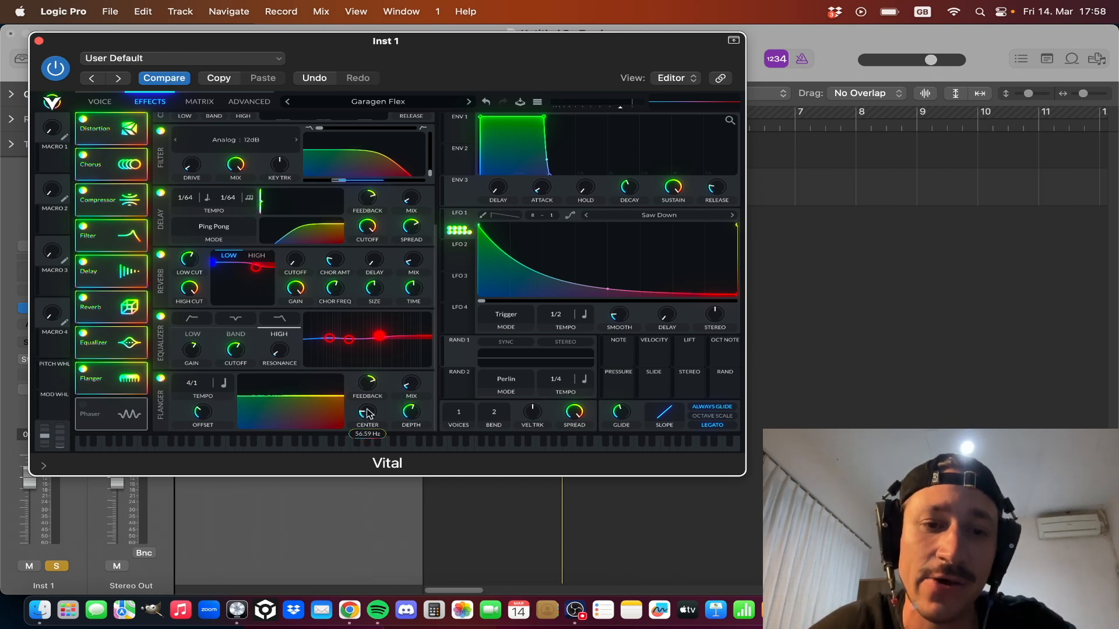
mouse_move(410, 384)
mouse_down()
mouse_move(420, 353)
mouse_move(414, 378)
mouse_up()
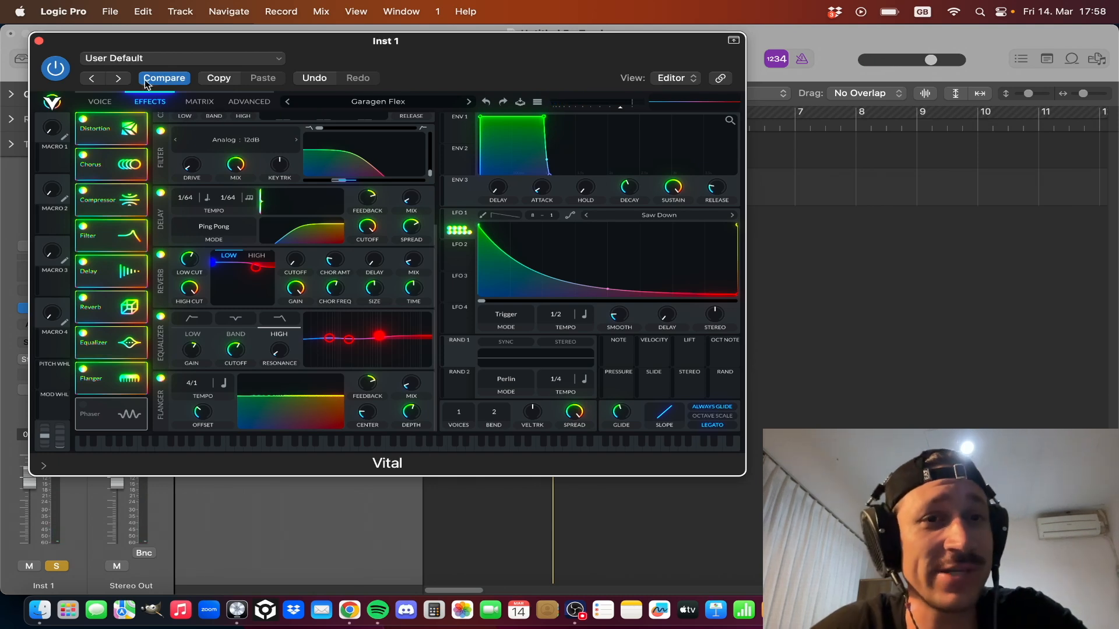
- Close the Vital window and turn off solo on the Inst 1 track
click(39, 41)
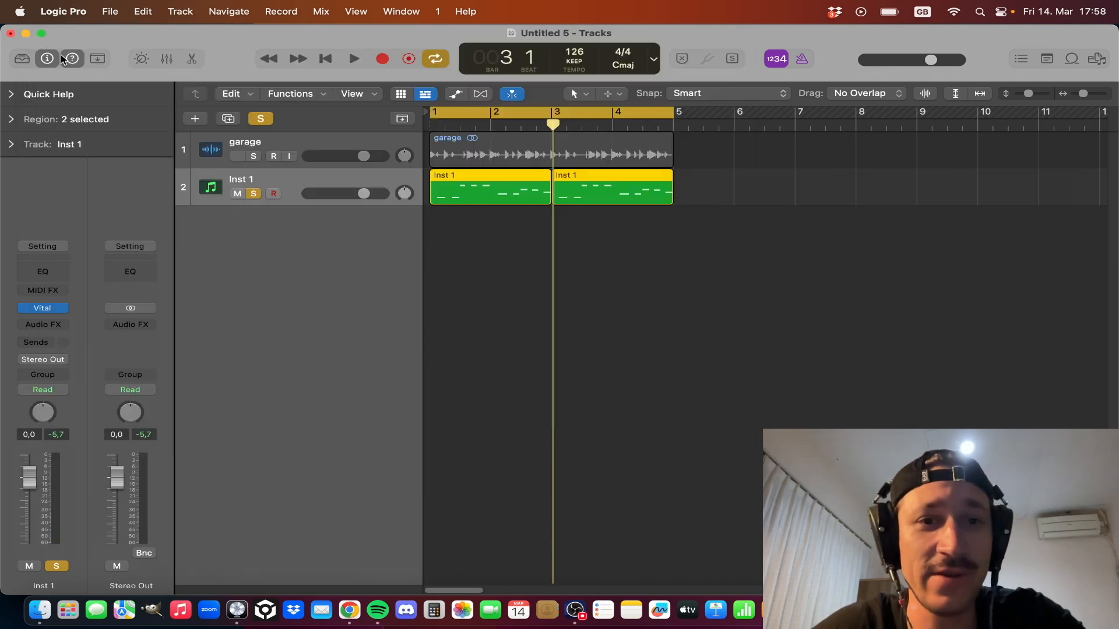
click(257, 194)
drag(791, 220, 460, 138)
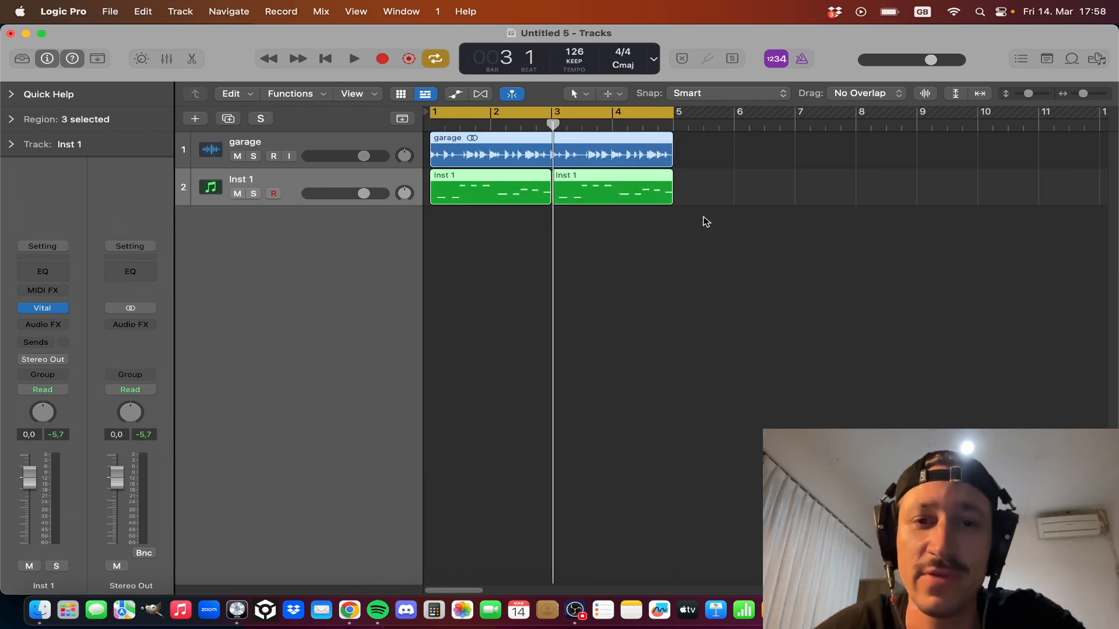
click(855, 244)
- Play the garage drum loop and the Inst 1 bass together from bar 1, and stop playback after listening
key(Return)
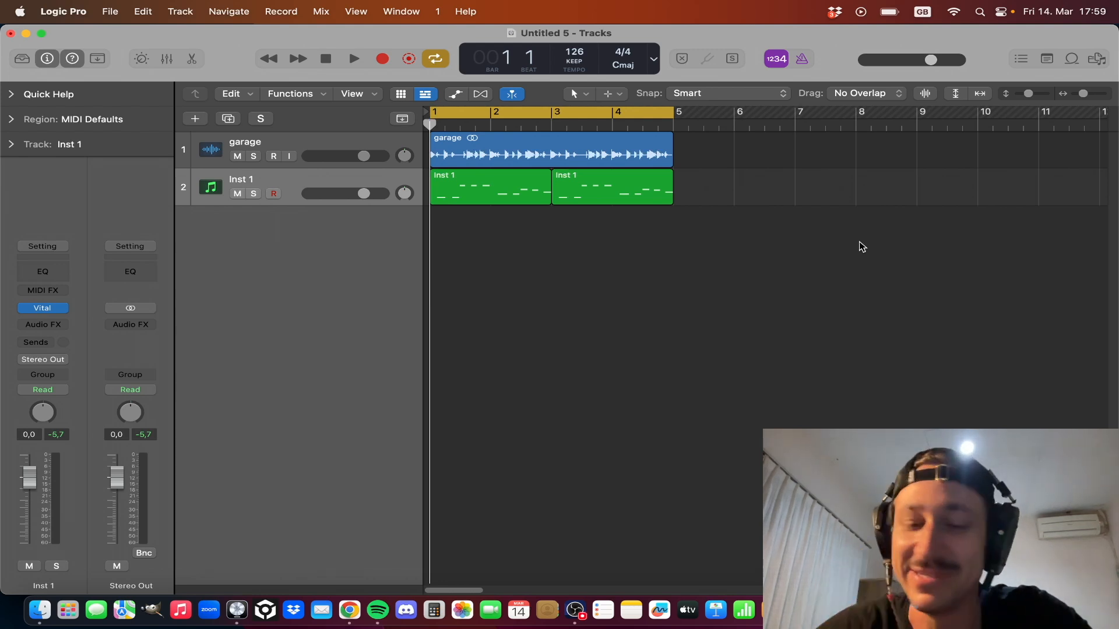
key(space)
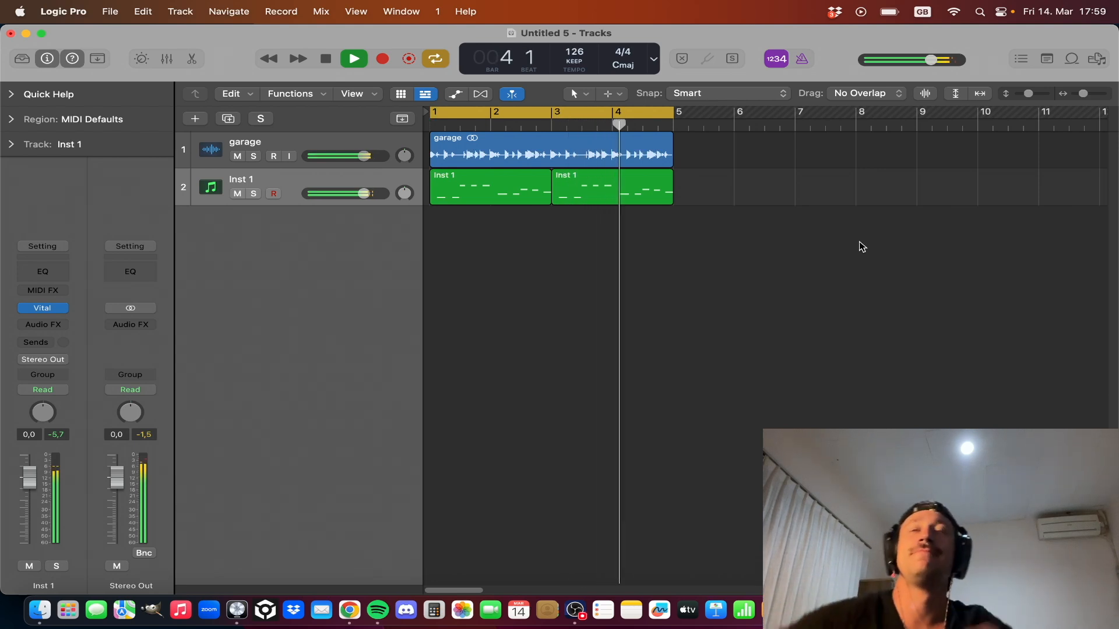
key(space)
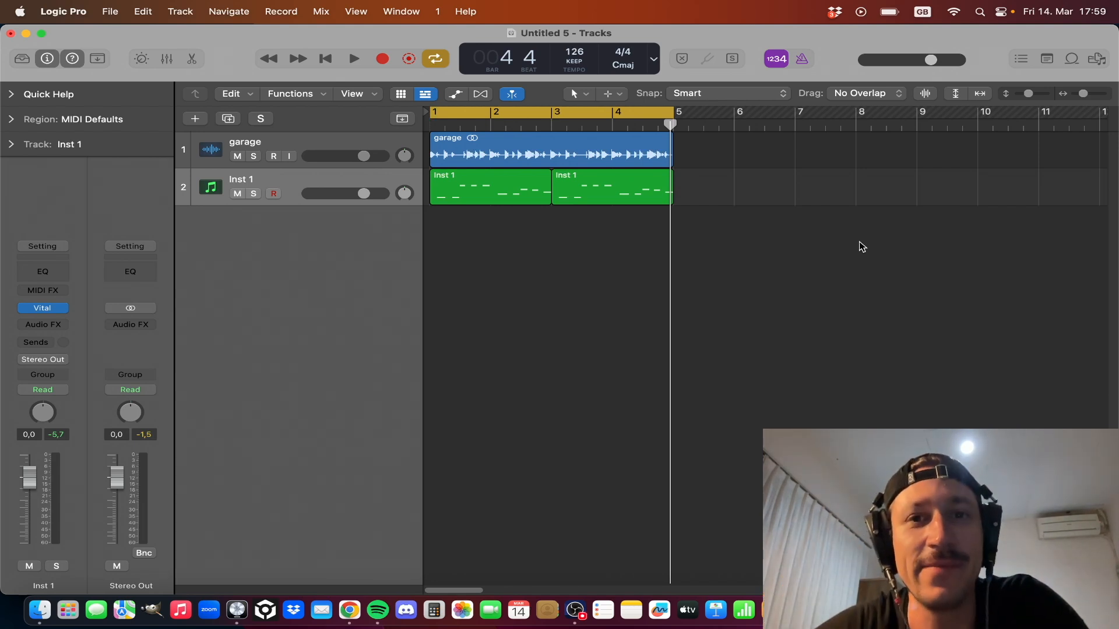
drag(861, 248, 431, 140)
drag(716, 225, 195, 89)
click(586, 242)
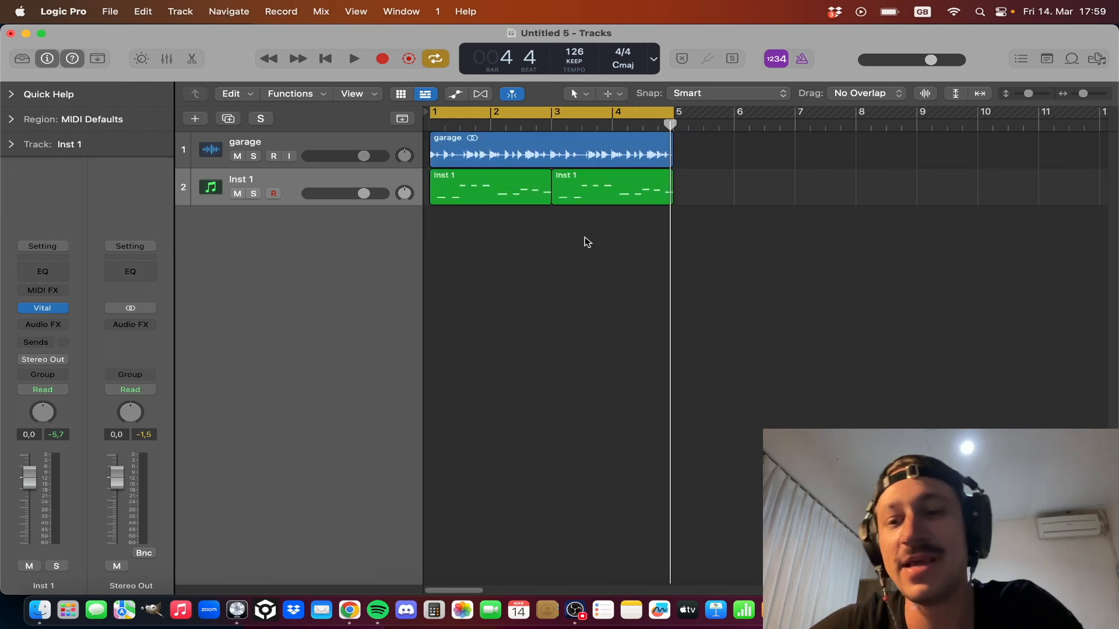